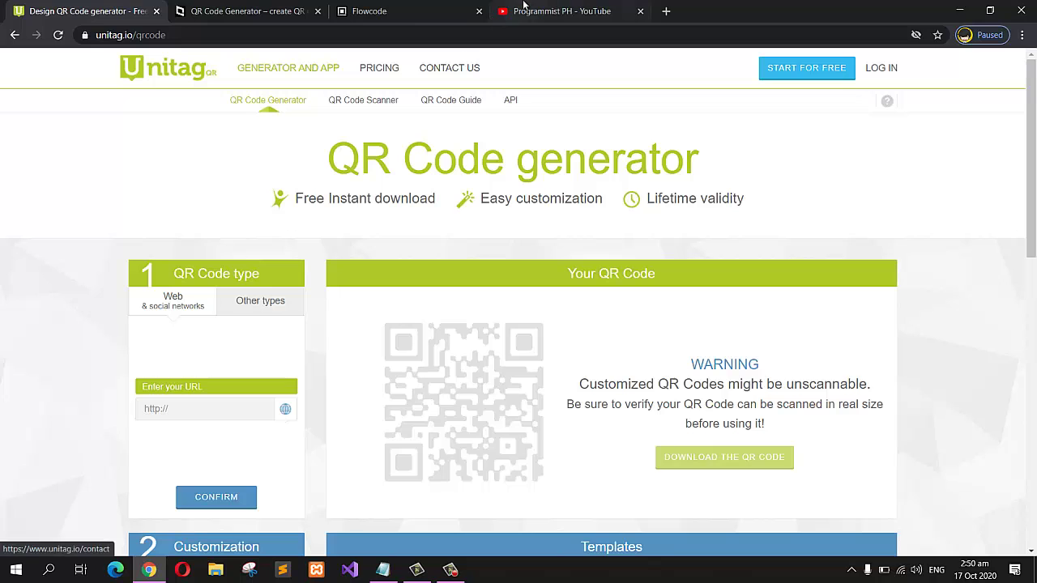
Copy the Programmist PH YouTube channel's URL and generate a web QR code from it in the Unitag generator
left_click(518, 10)
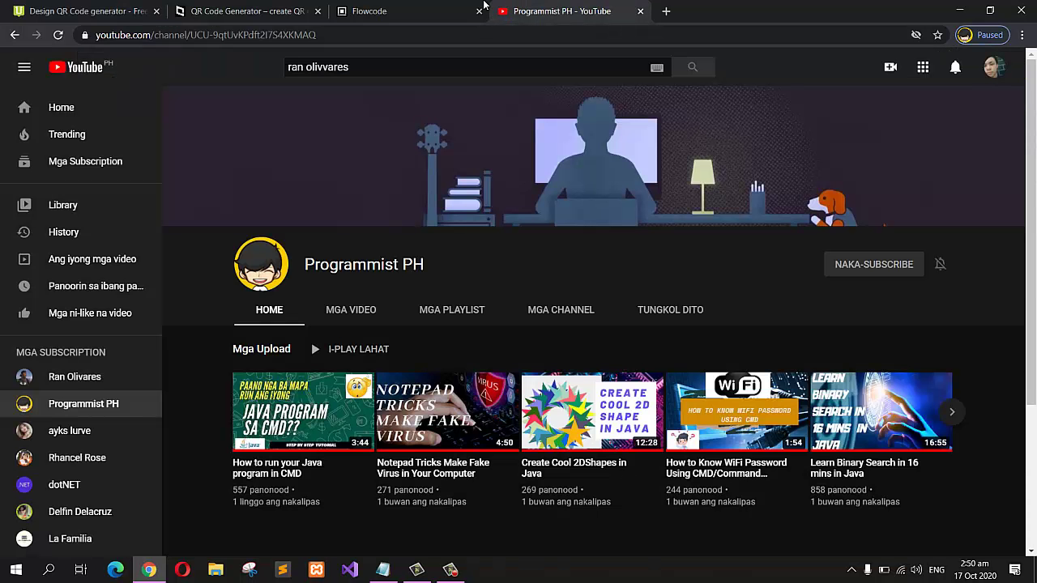
left_click(350, 35)
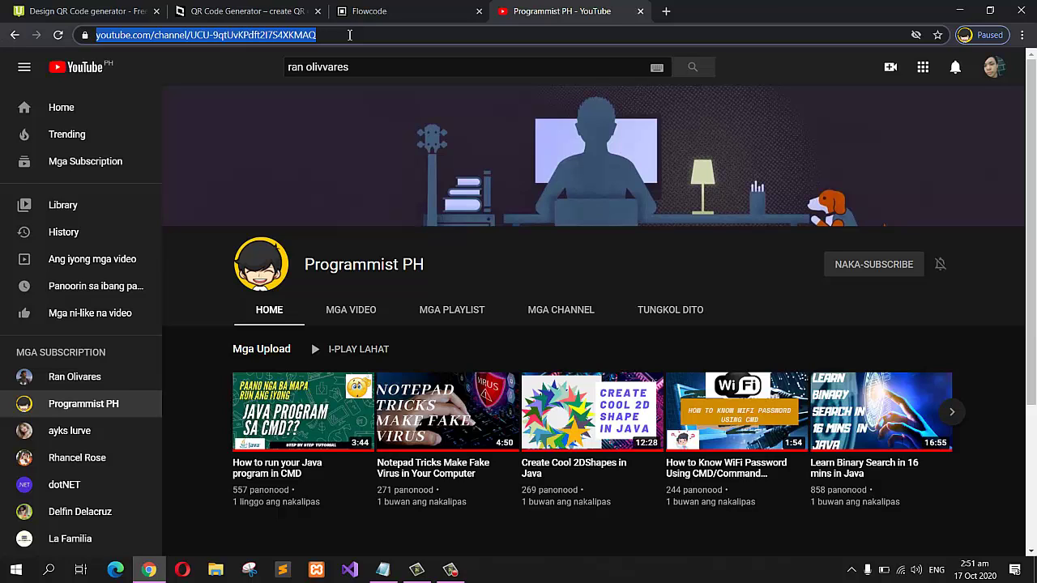
left_click(105, 8)
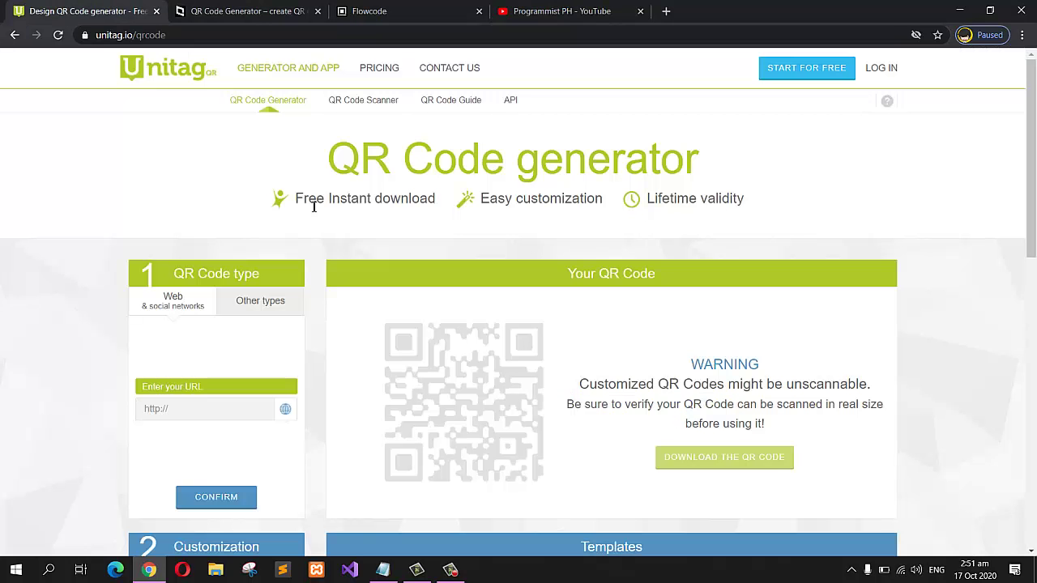
left_click(203, 418)
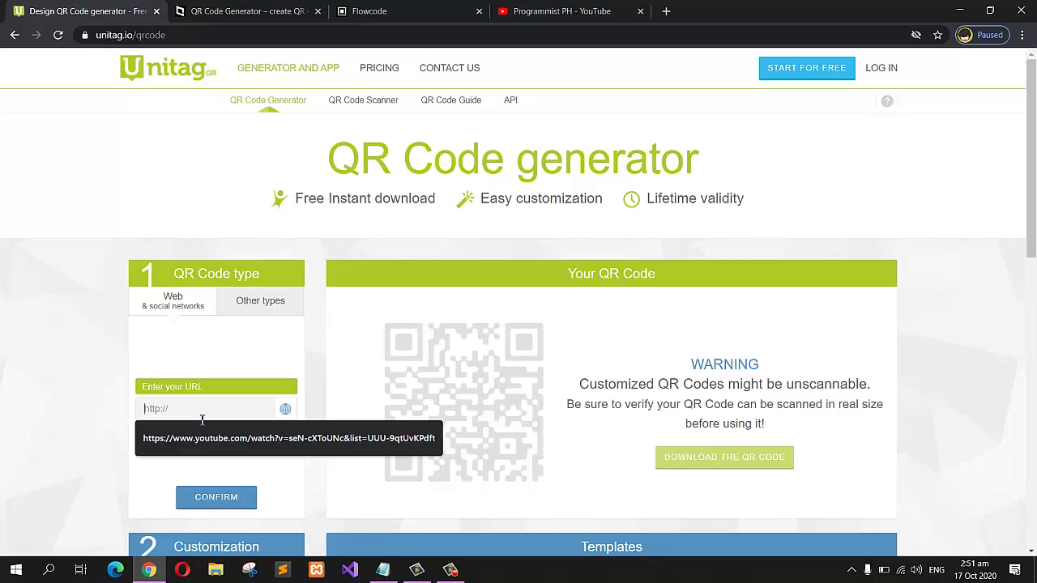
type("https://www.youtube.com/watch?v=seN-cXToUNc&list=UUU-9qtUvKPdft2I7S4XKMAQ")
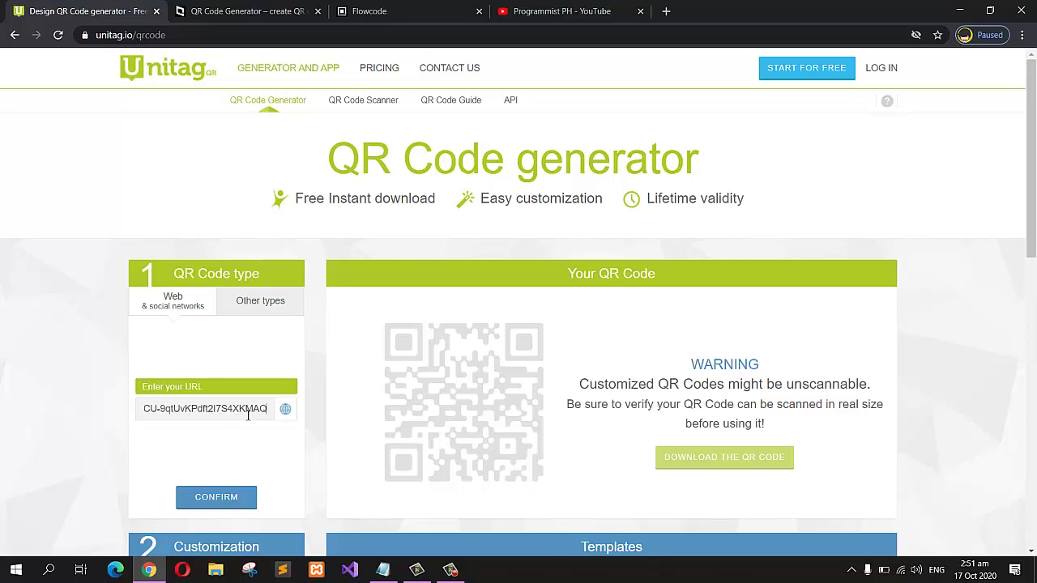
left_click(224, 498)
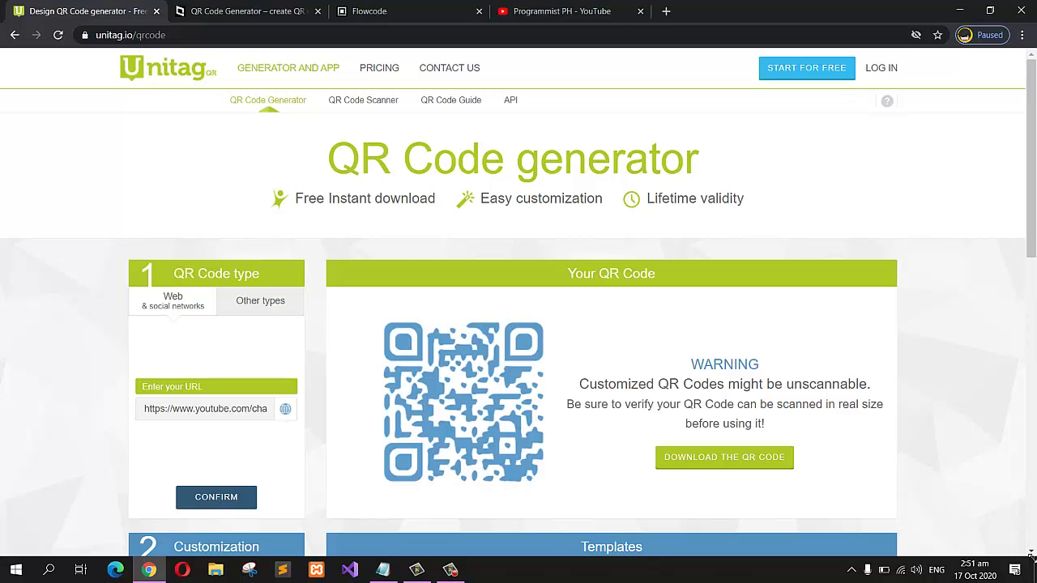
Set the QR code's single color to dark red, a62845
scroll(847, 409, "down", 3)
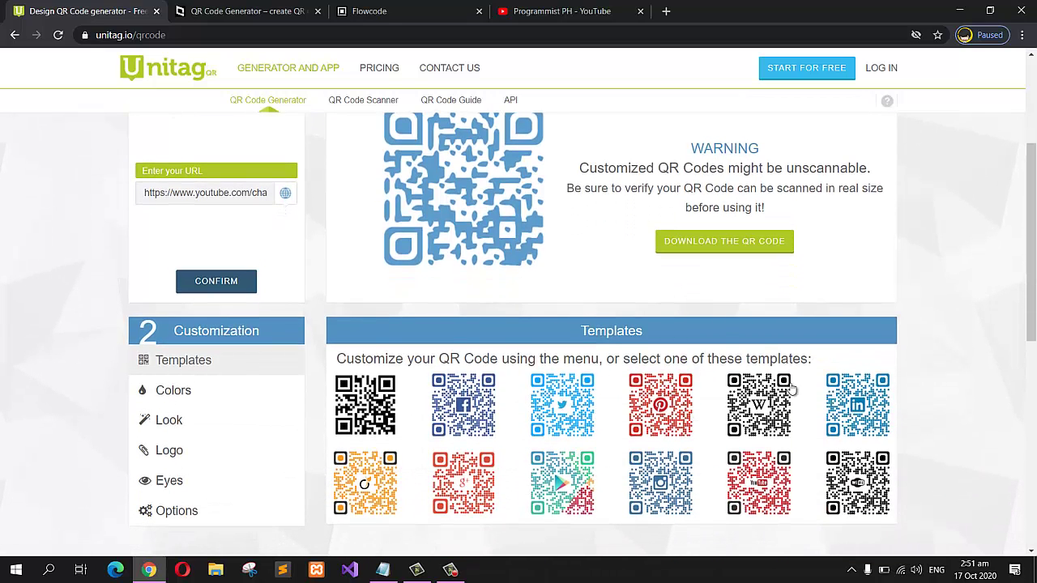
left_click(203, 395)
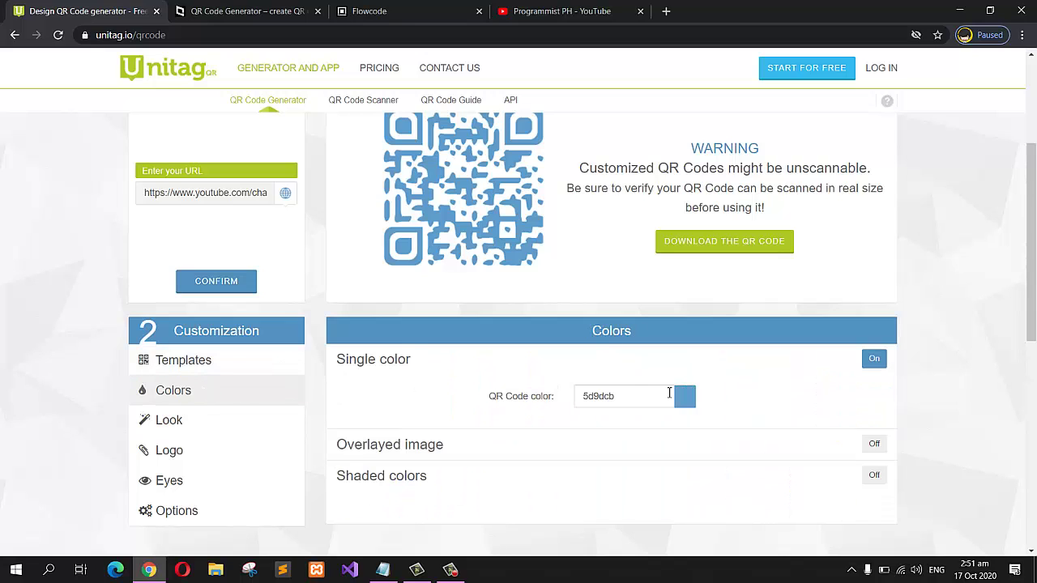
left_click(684, 403)
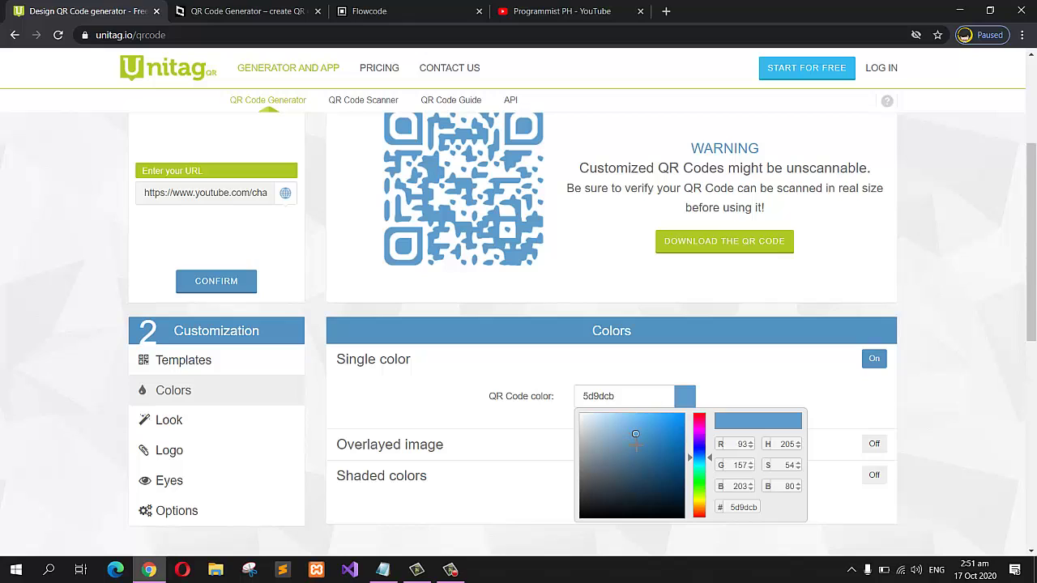
left_click(700, 419)
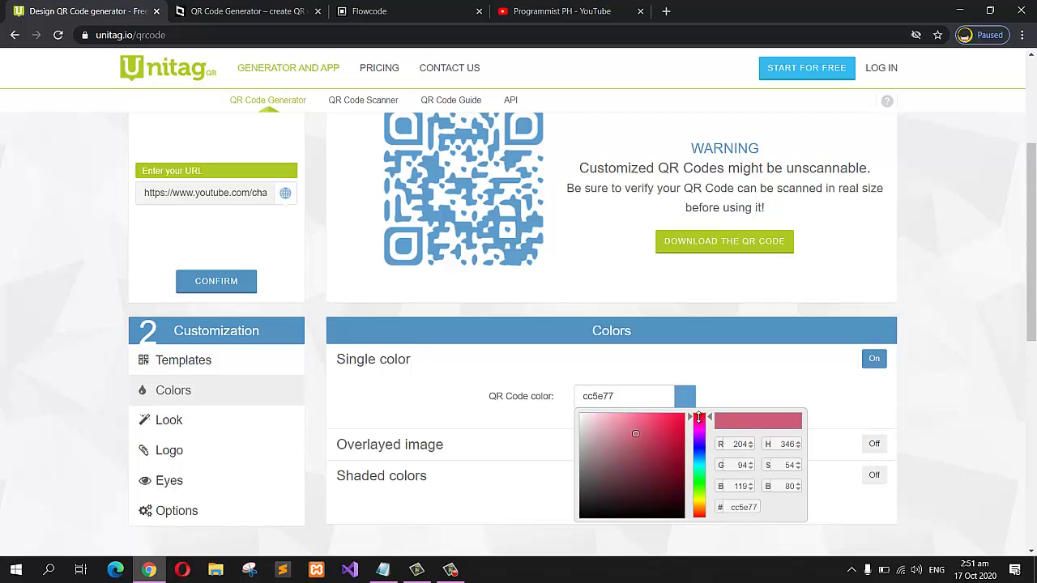
left_click_drag(635, 433, 660, 450)
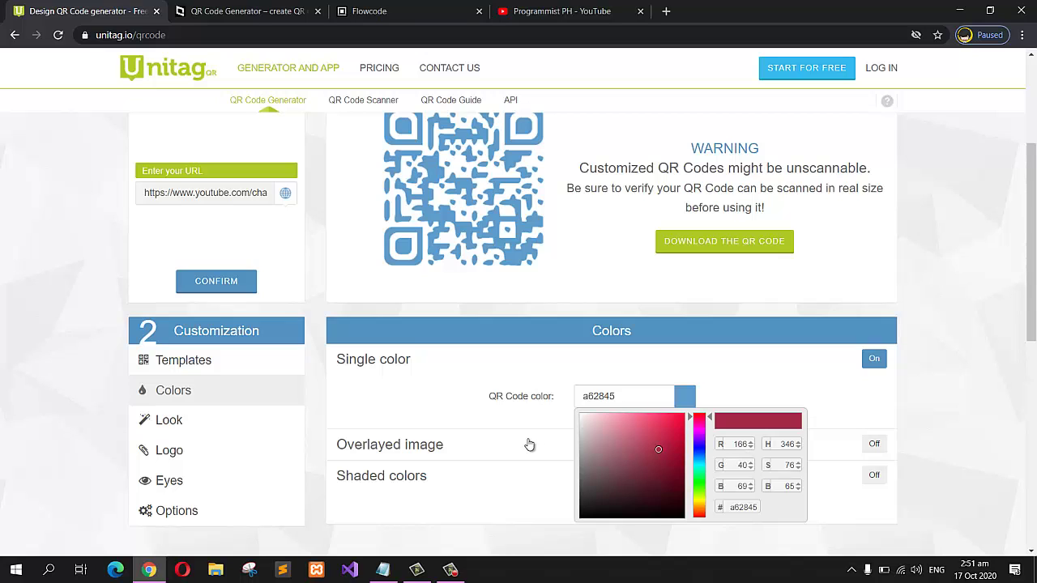
Try the Square, Light roundness and Dots module looks, and settle on Arrows for the QR code's modules
left_click(224, 420)
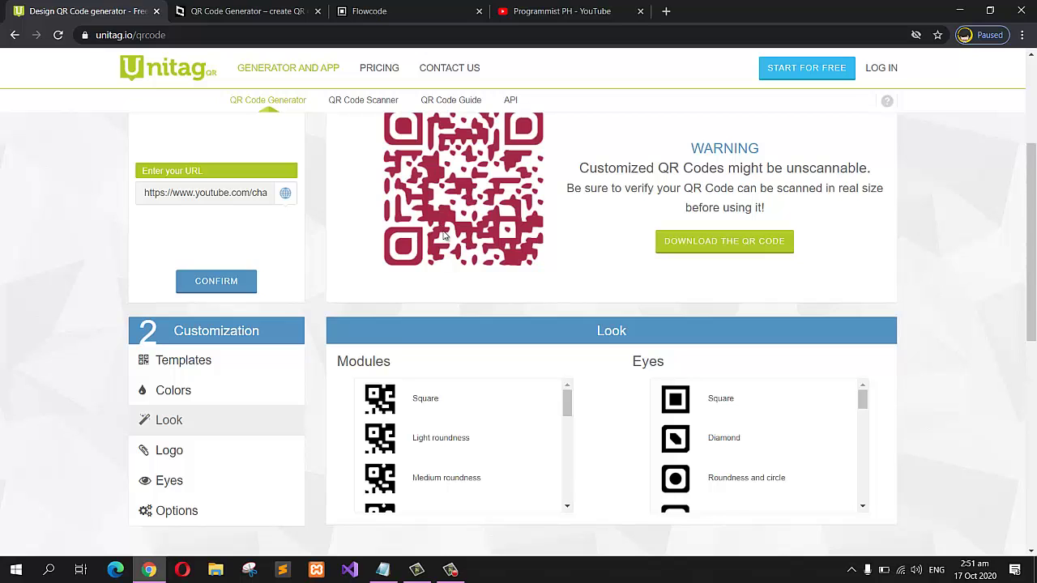
left_click(418, 401)
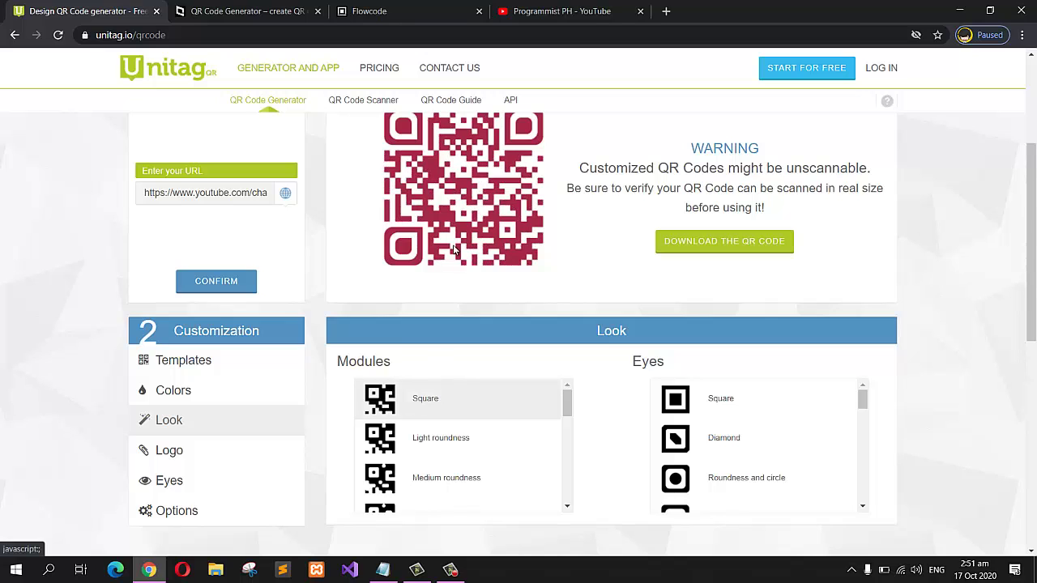
left_click(435, 433)
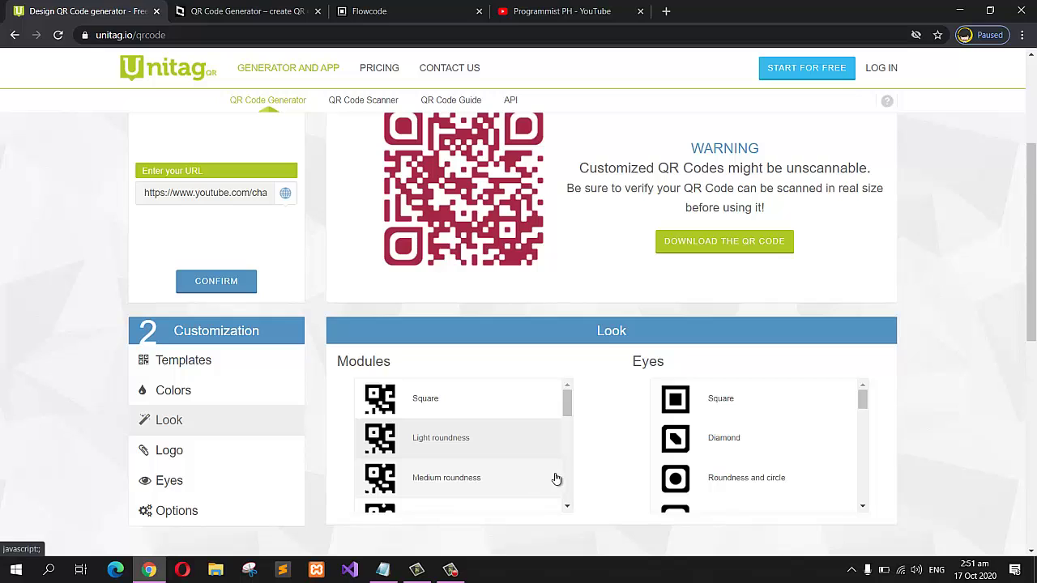
scroll(559, 478, "down", 3)
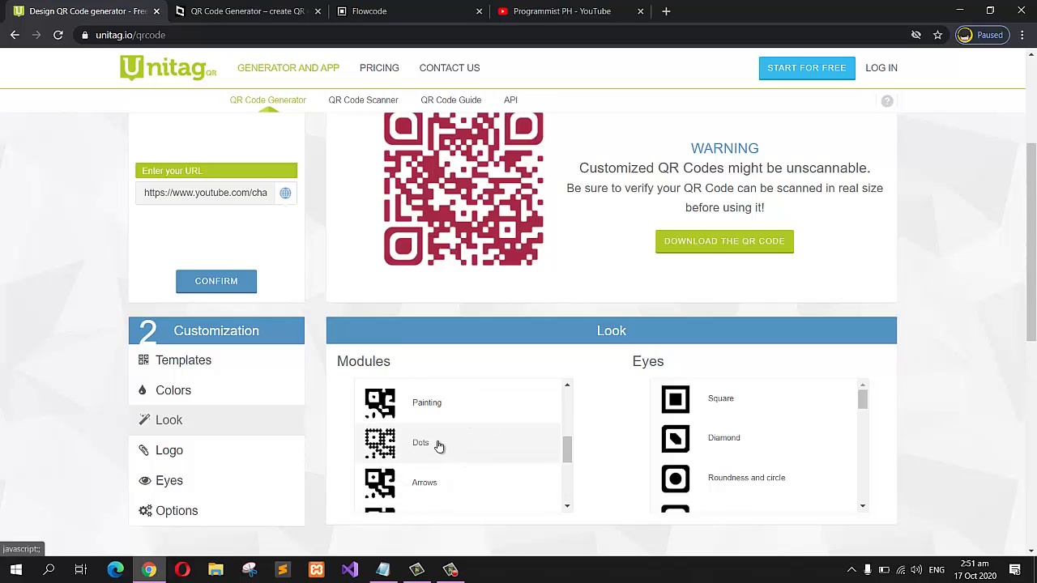
left_click(438, 446)
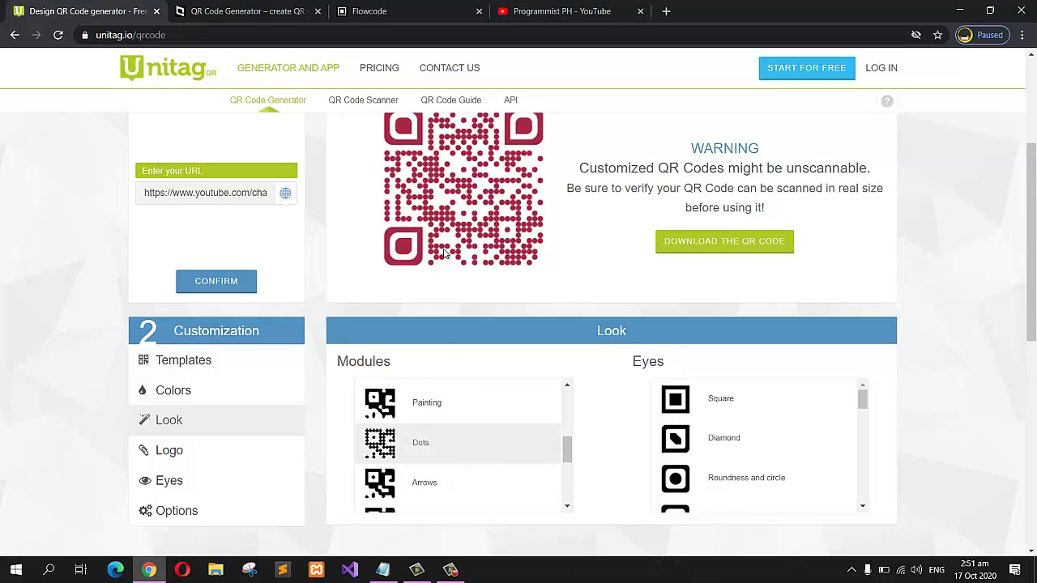
left_click(428, 486)
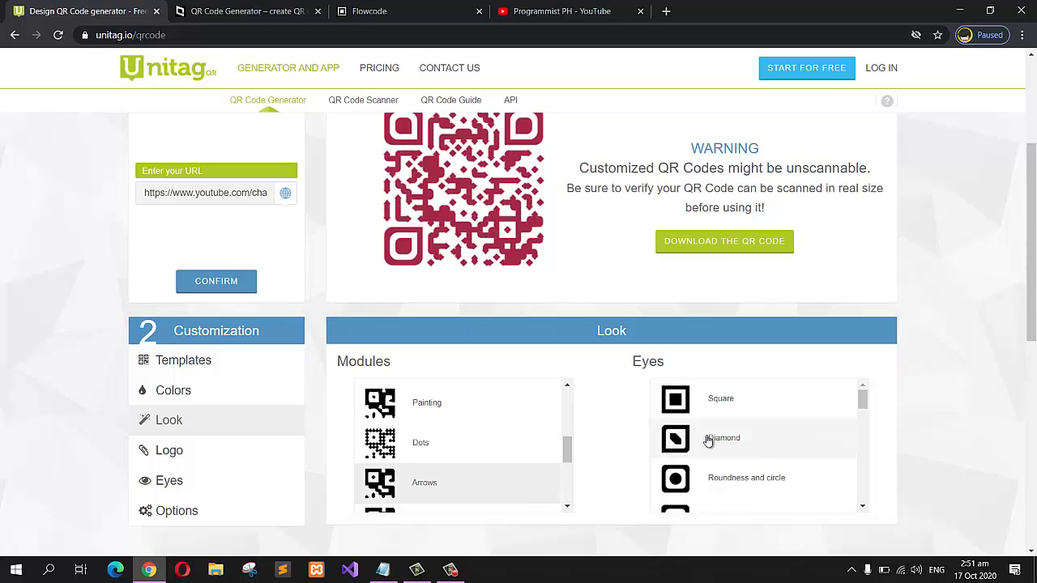
Try the Square, Roundness and circle, and Diamond eye looks, and settle on Shield for the QR code's eyes
left_click(732, 417)
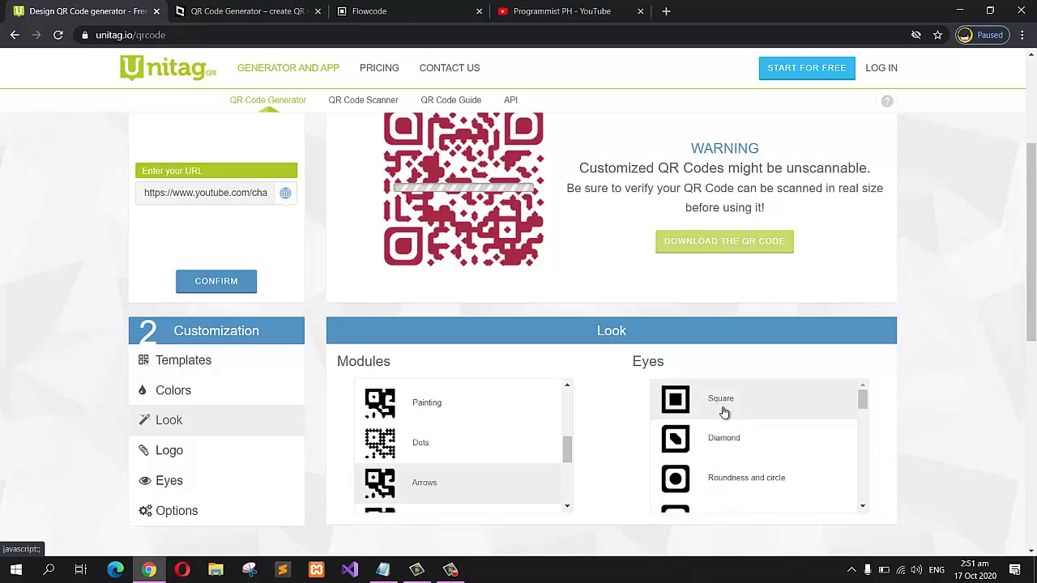
left_click(734, 473)
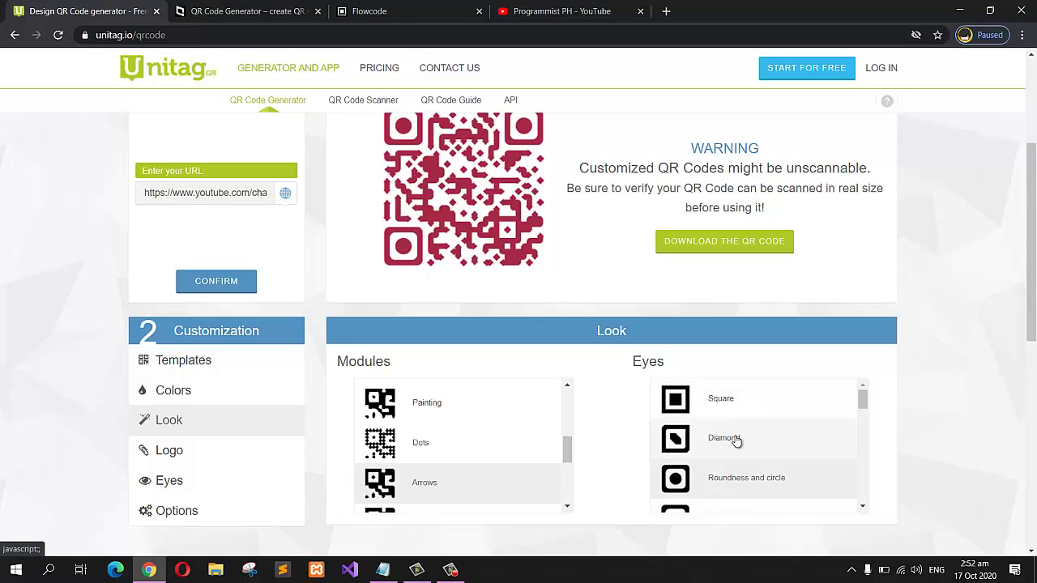
left_click(733, 440)
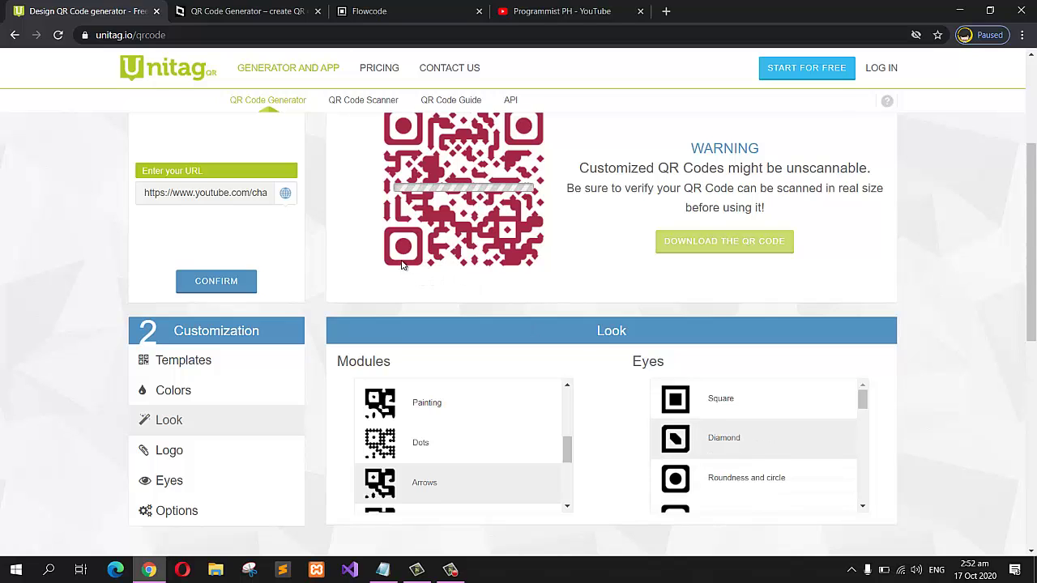
scroll(861, 478, "down", 3)
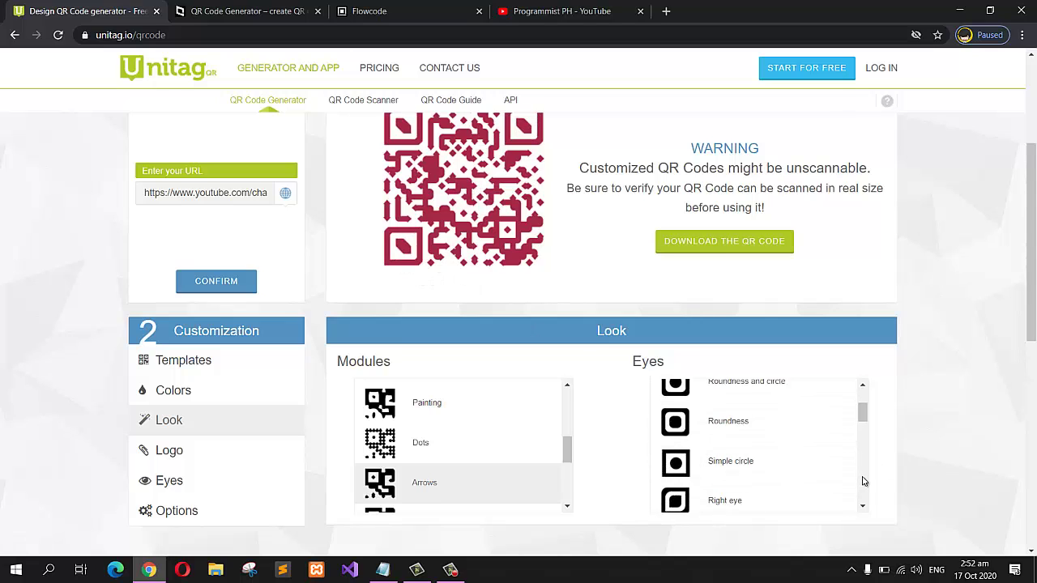
left_click(722, 441)
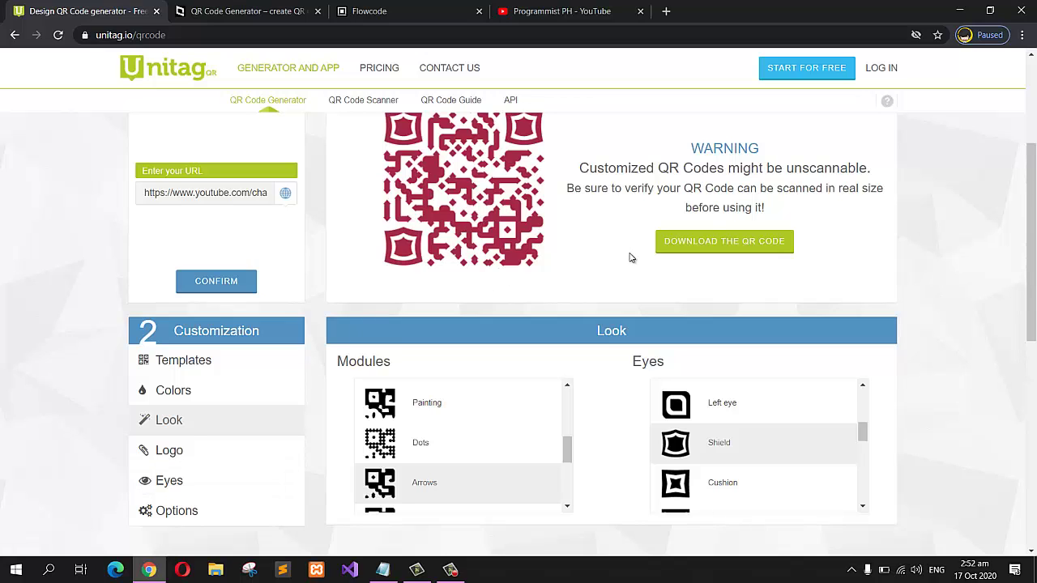
Download the low-definition QR code and save the ZIP archive as Qrcode1 in the Music folder
left_click(679, 242)
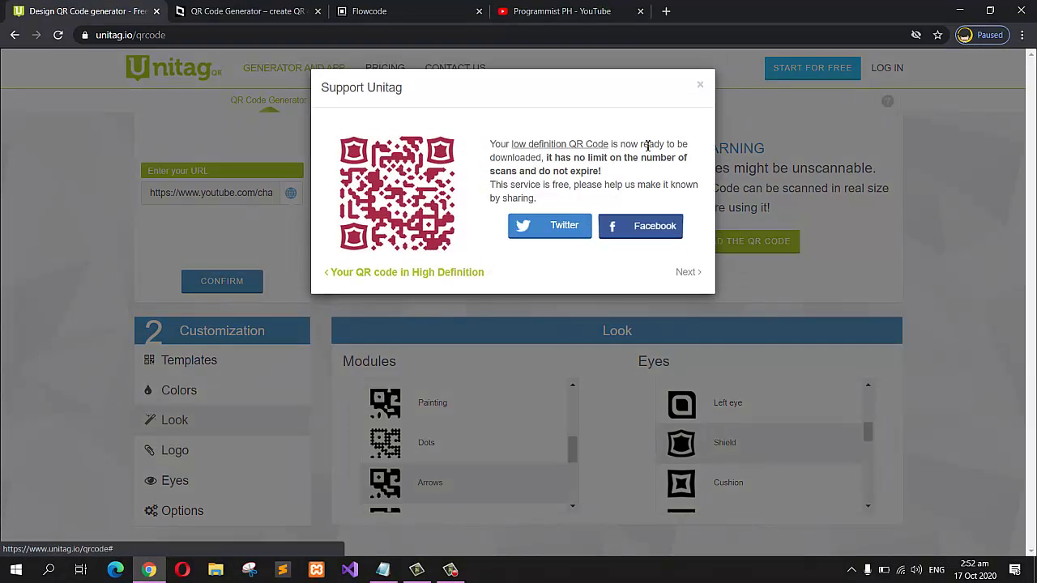
left_click(686, 273)
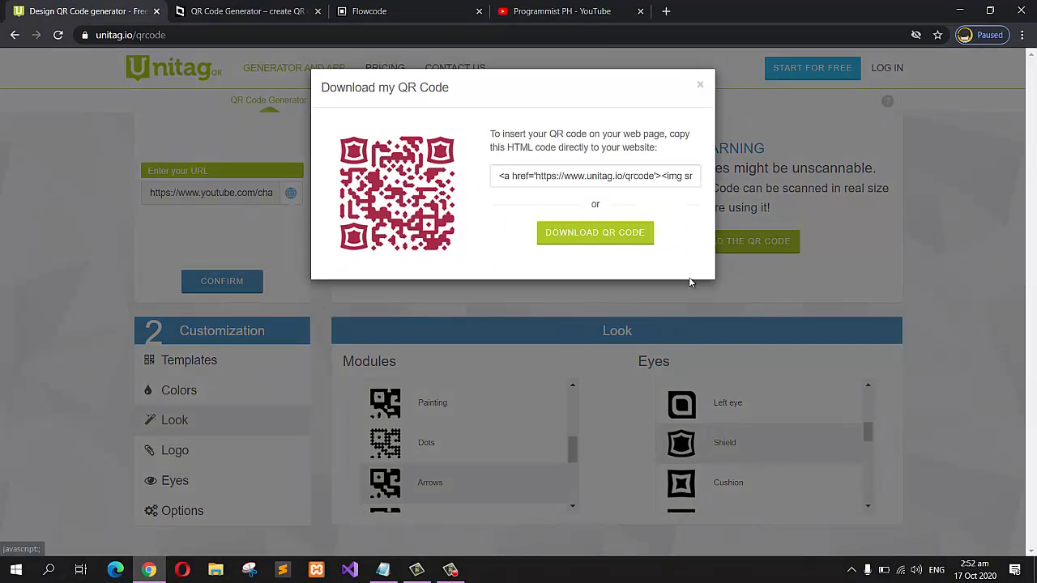
left_click(583, 234)
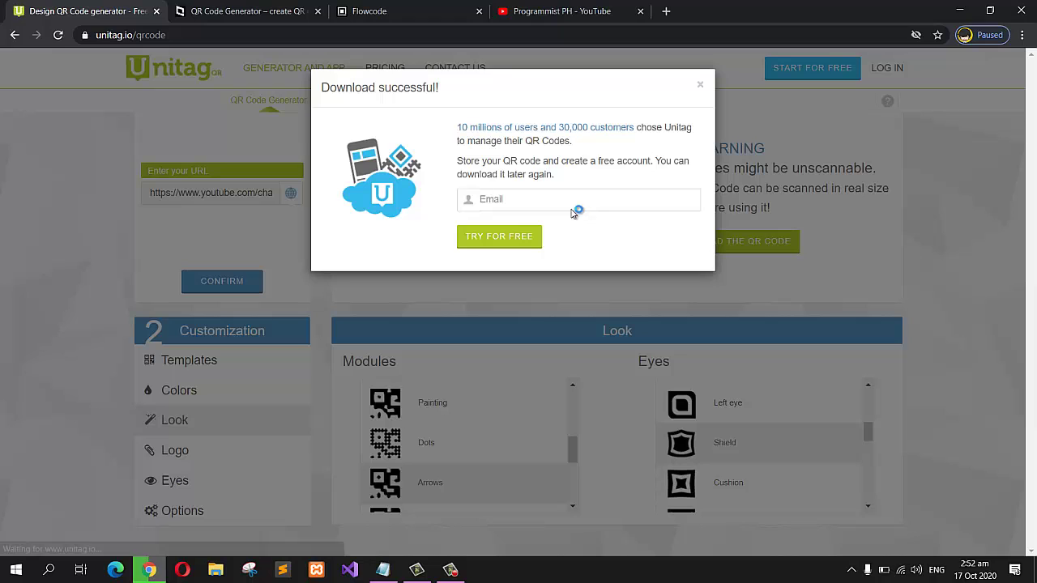
left_click(502, 238)
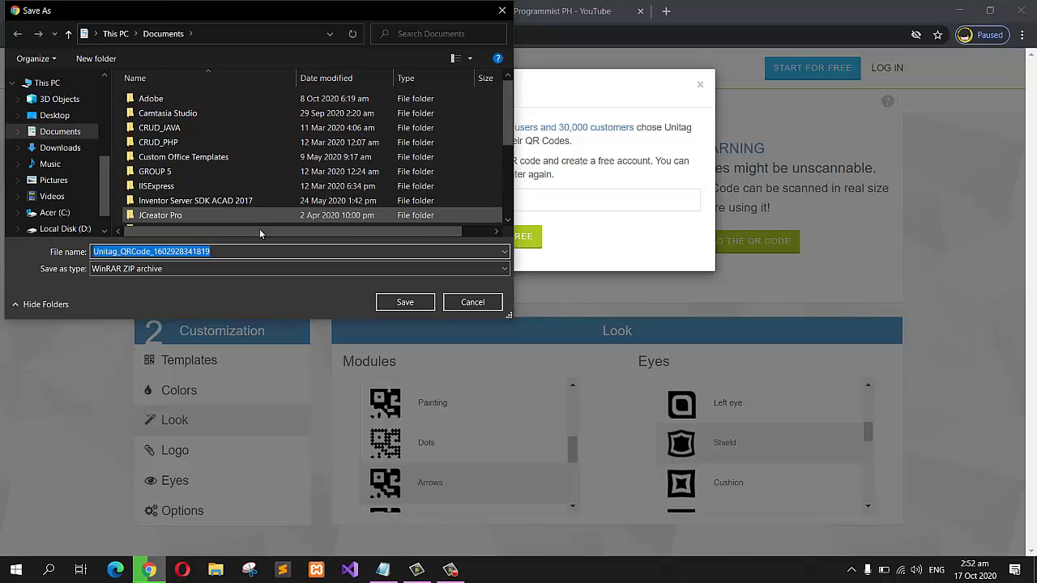
left_click(67, 168)
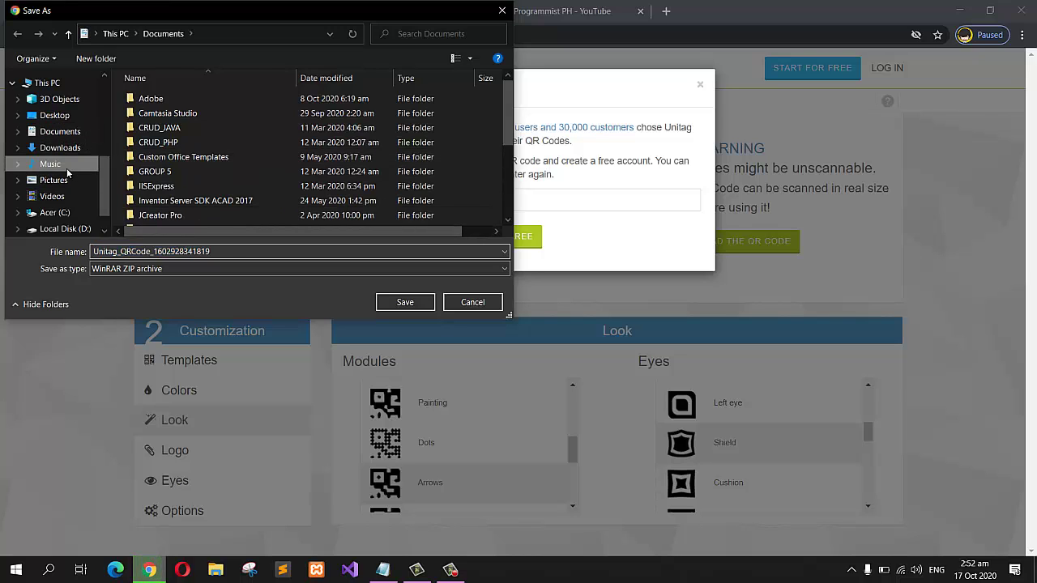
double_click(217, 252)
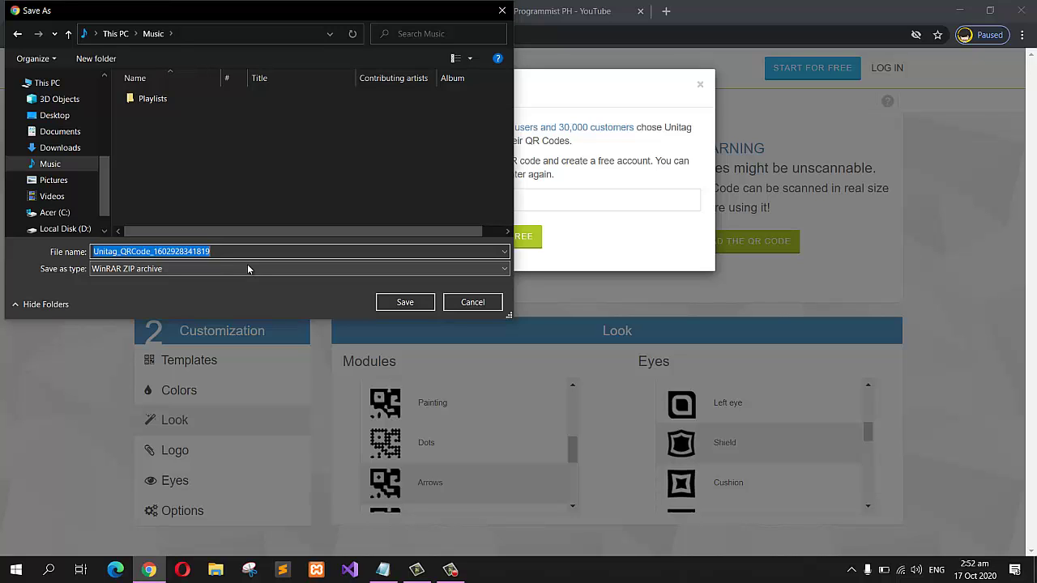
type("Qrcode")
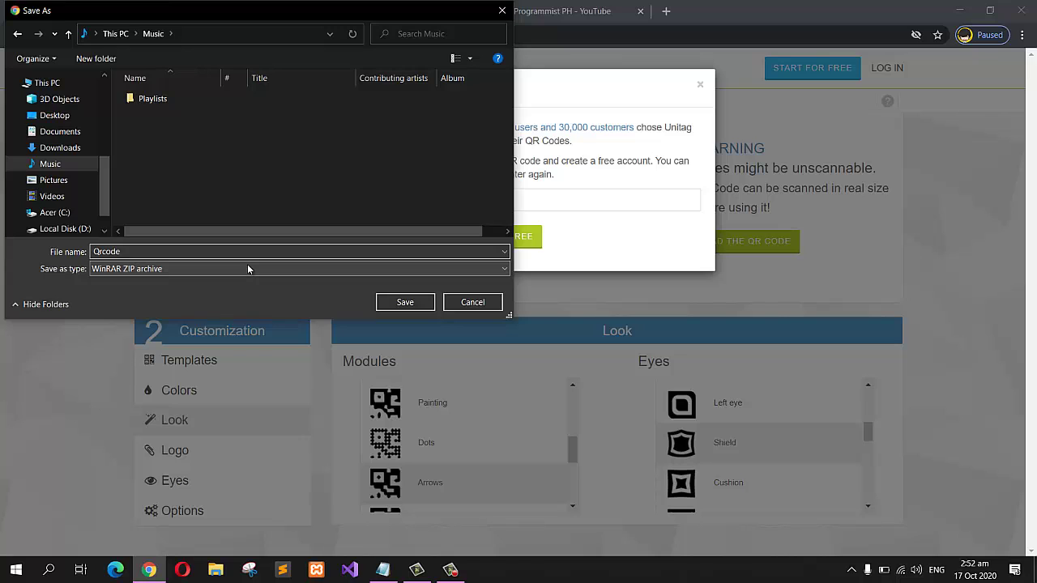
type("1")
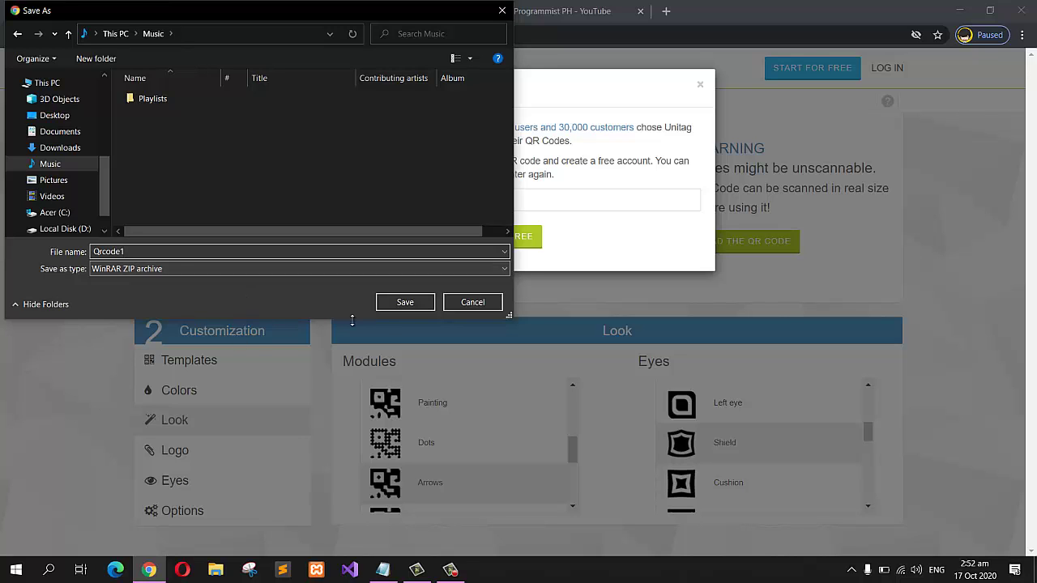
left_click(397, 303)
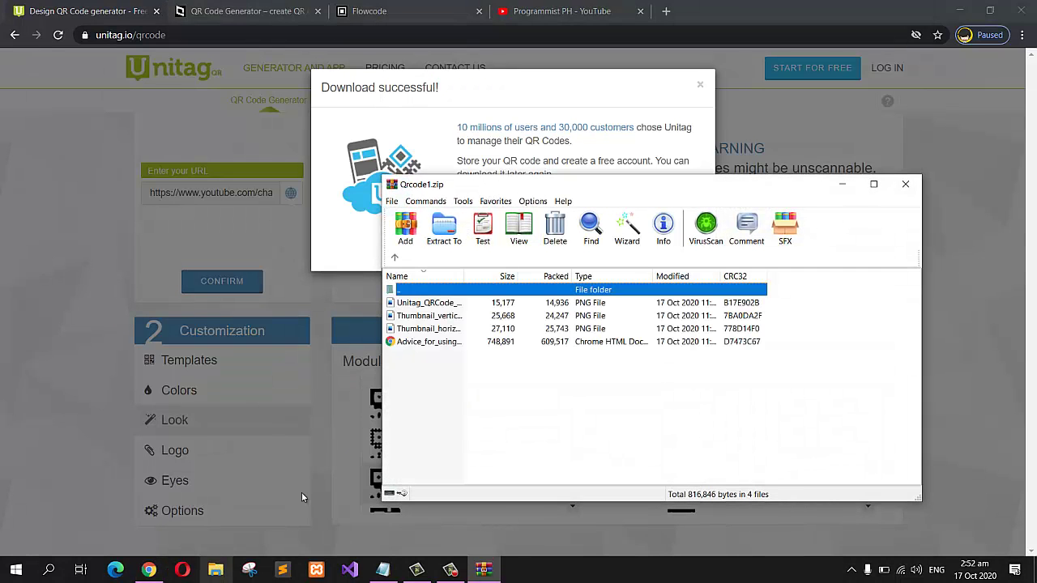
View the Unitag_QRCode PNG image from the Qrcode1.zip archive, and close the image viewer
left_click(437, 303)
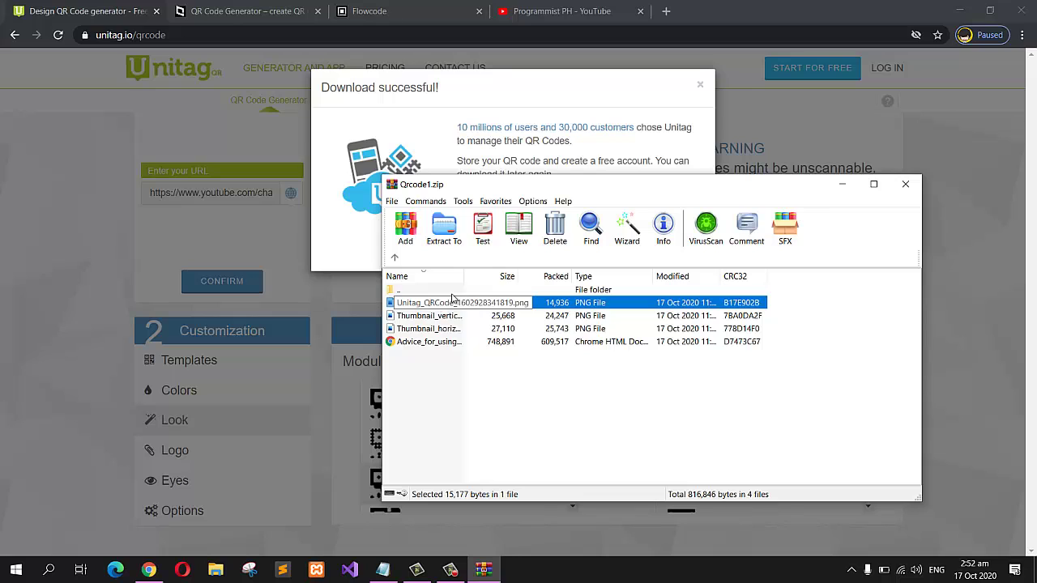
double_click(489, 306)
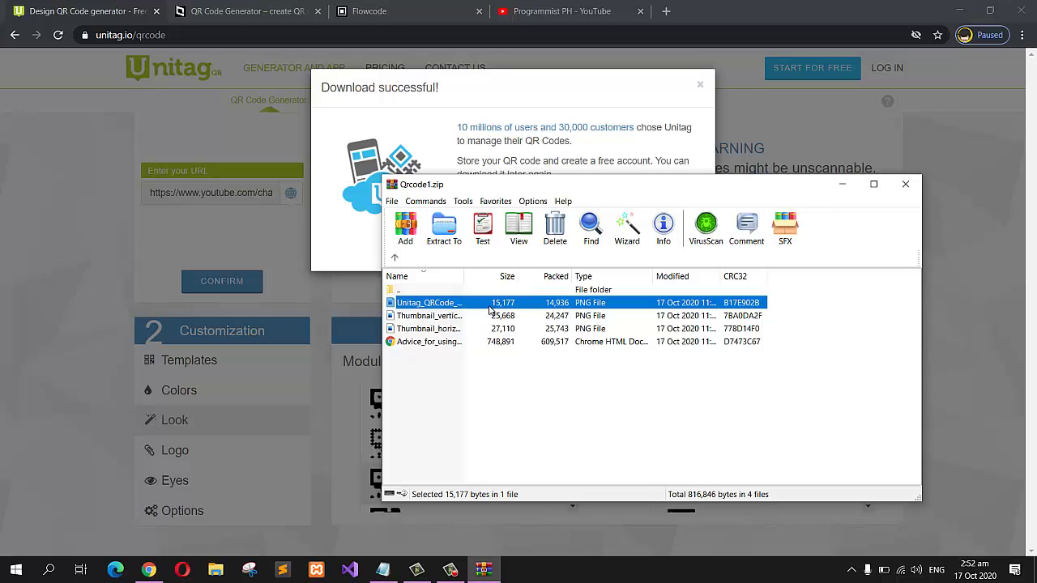
double_click(455, 227)
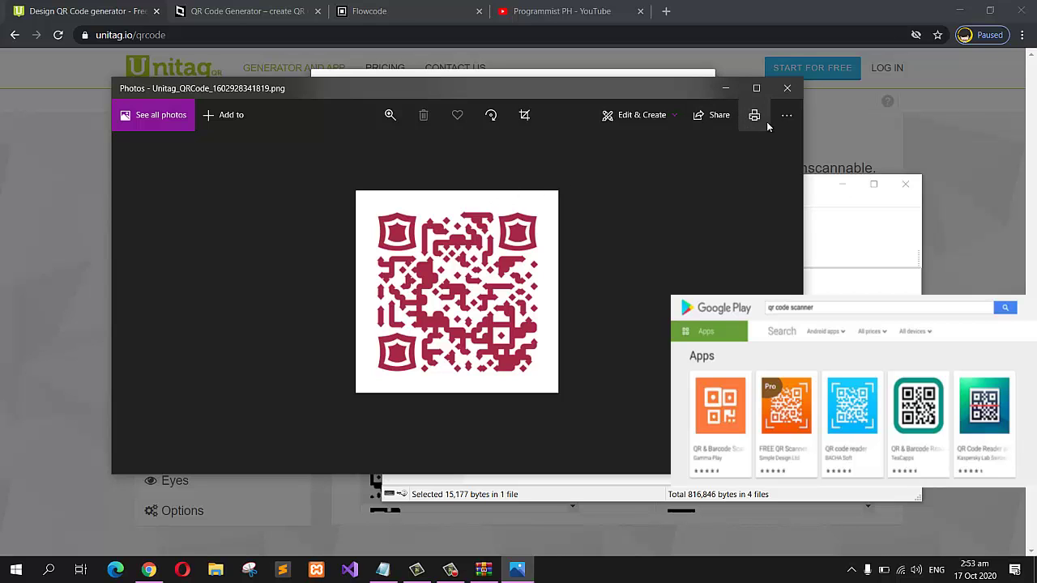
left_click(785, 91)
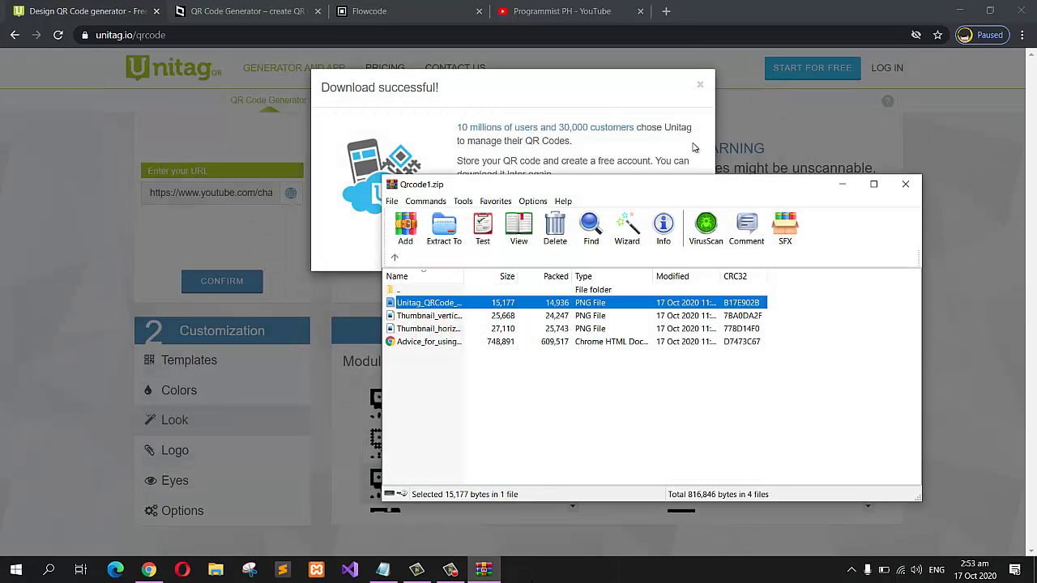
Close the Qrcode1.zip archive window and the download confirmation, and switch to the goqr.me QR Code Generator page
left_click(905, 184)
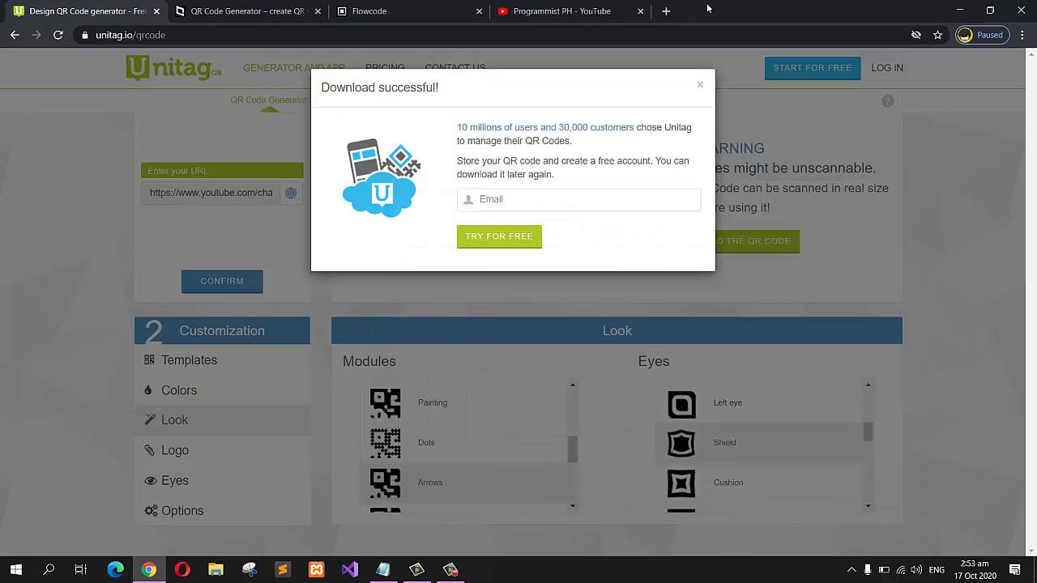
left_click(701, 84)
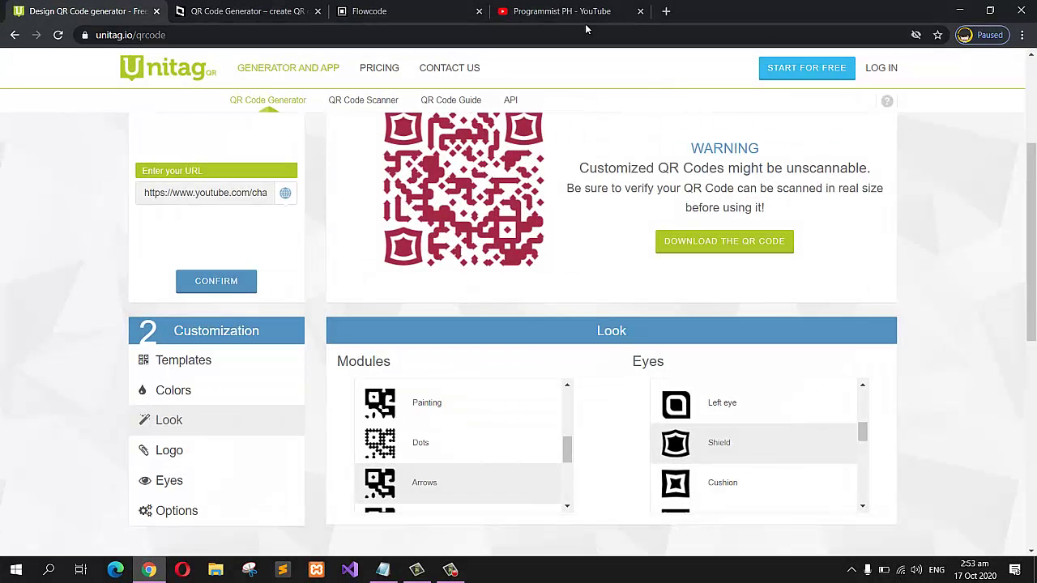
left_click(213, 7)
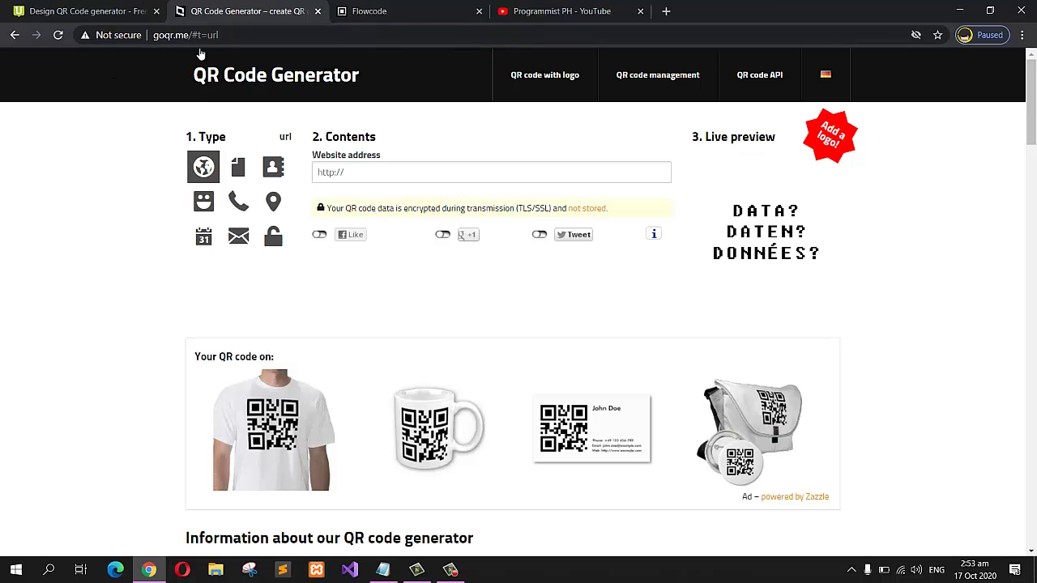
Look through the input forms of the text, vCard, call, email and event QR code types, and return to the URL type
left_click(239, 170)
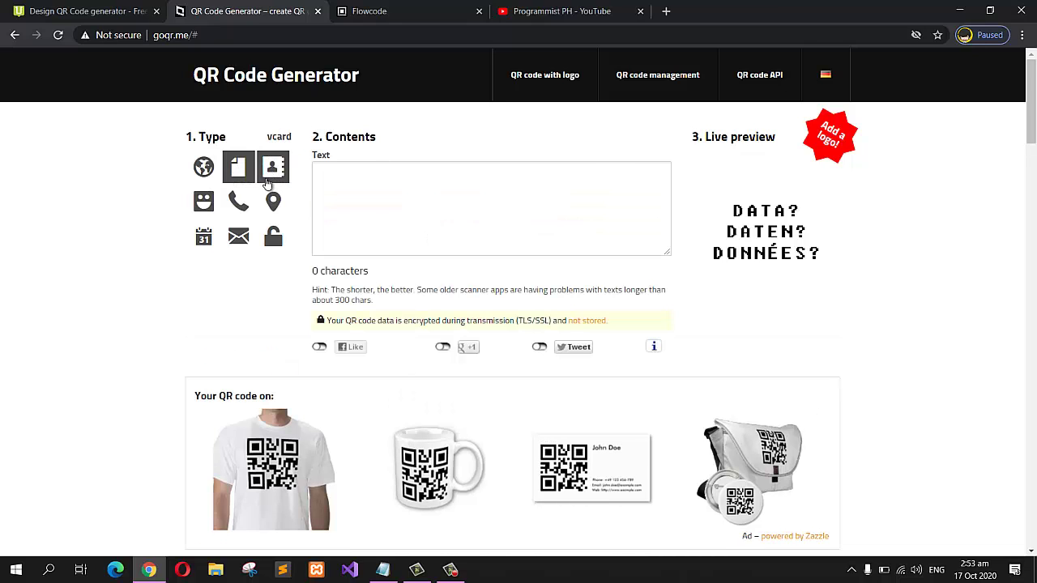
left_click(273, 168)
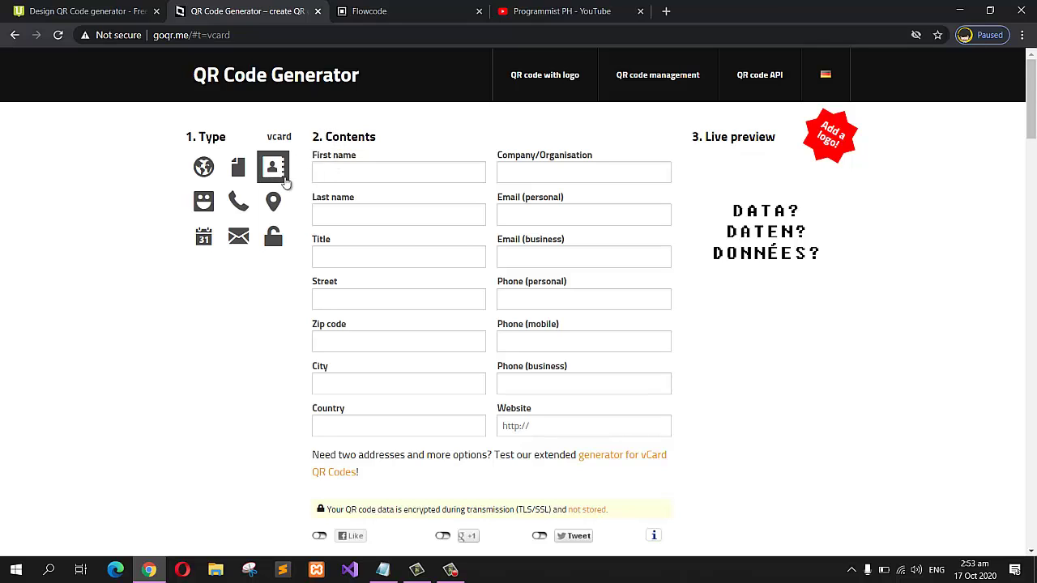
left_click(240, 200)
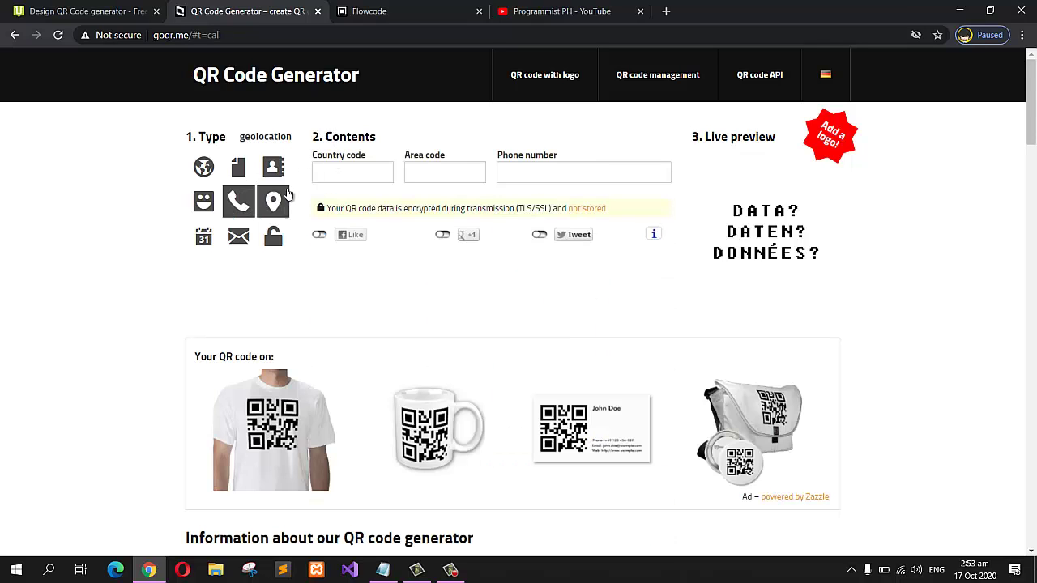
left_click(238, 236)
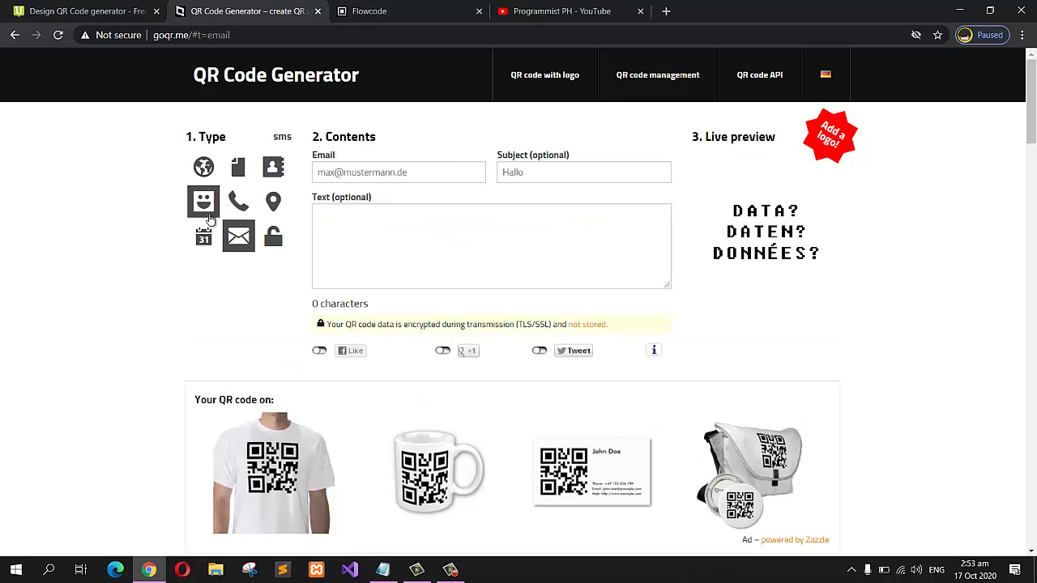
left_click(204, 235)
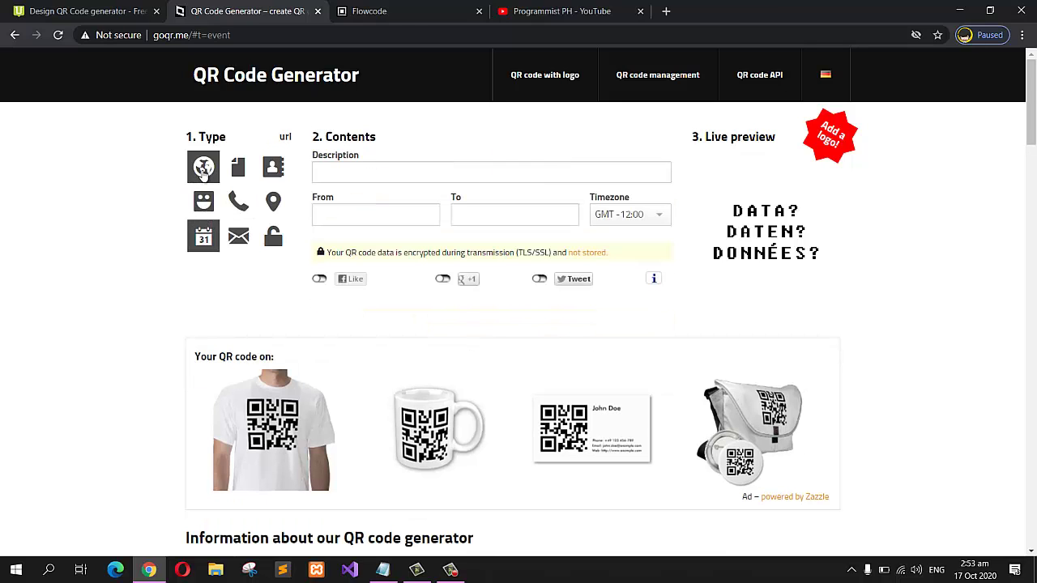
left_click(203, 168)
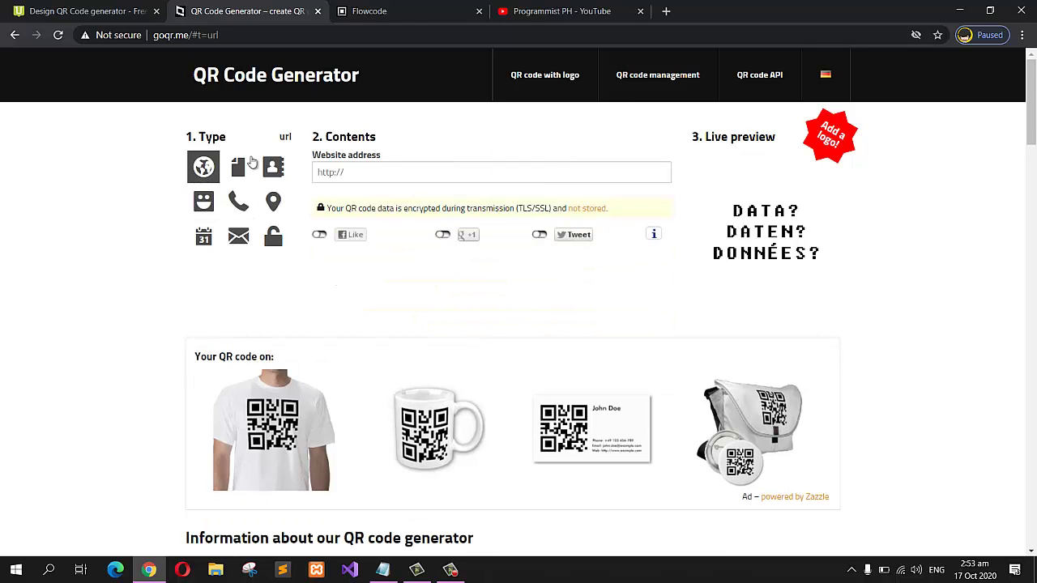
left_click(392, 179)
left_click(397, 225)
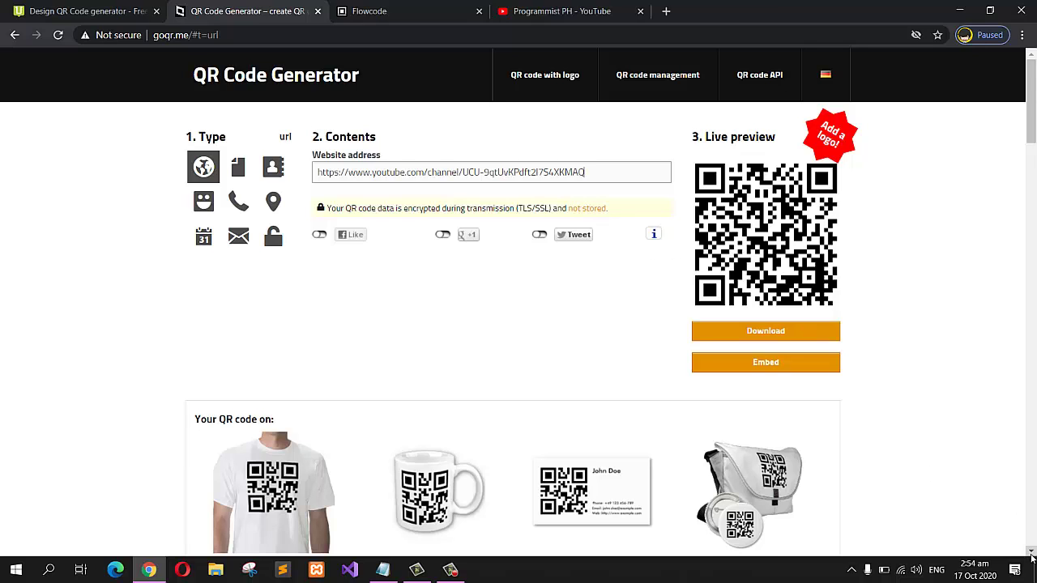
scroll(1029, 551, "down", 1)
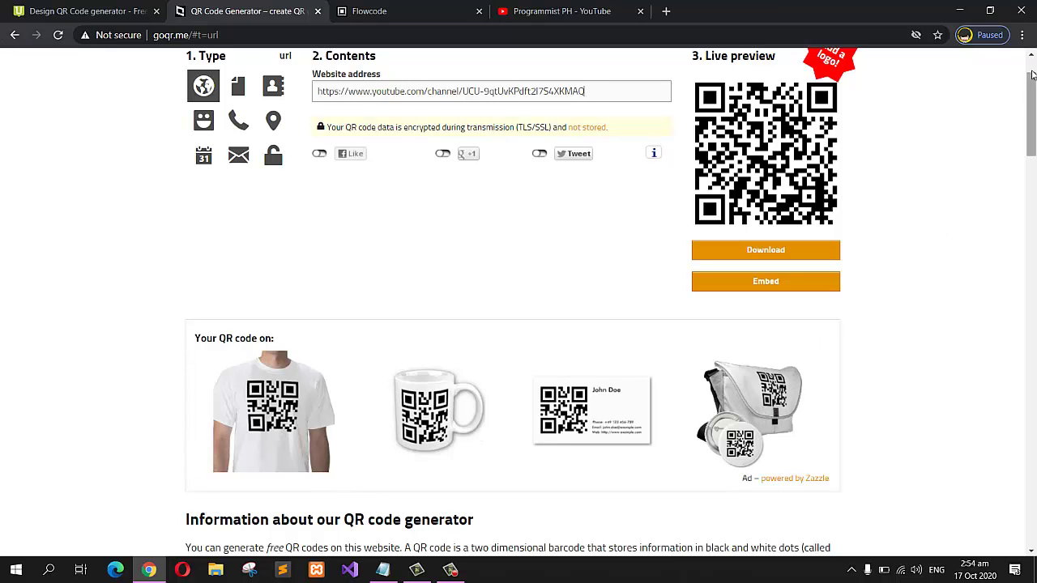
scroll(980, 117, "up", 1)
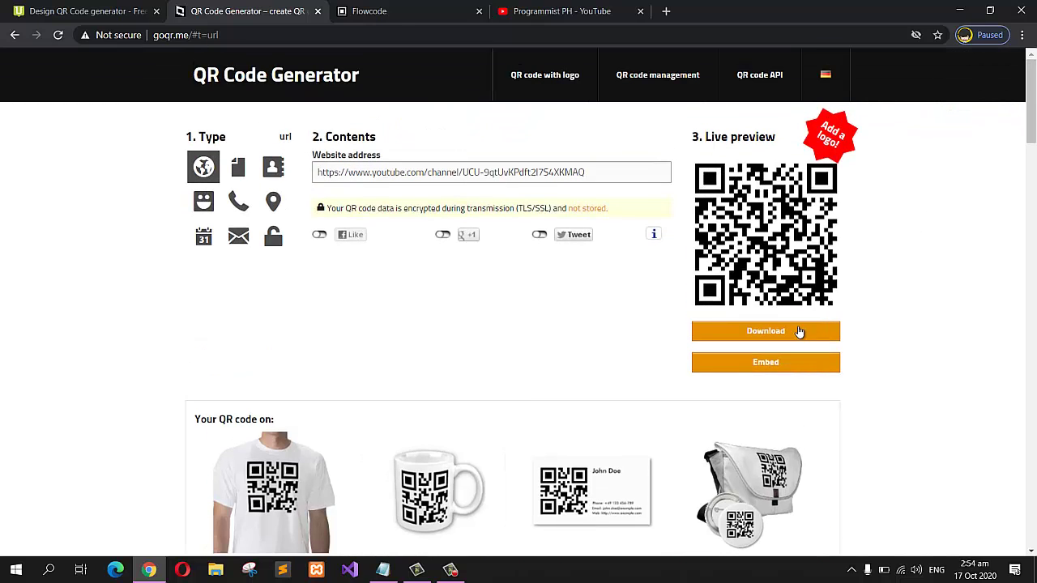
Download the QR code as a JPEG and save it as qrcode2 in the Documents folder
left_click(801, 330)
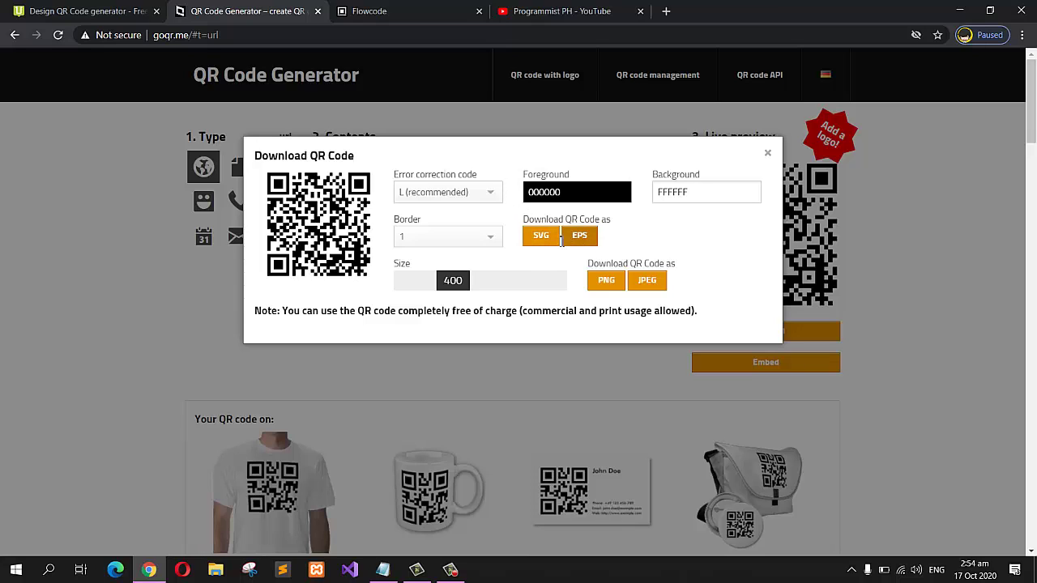
left_click(648, 293)
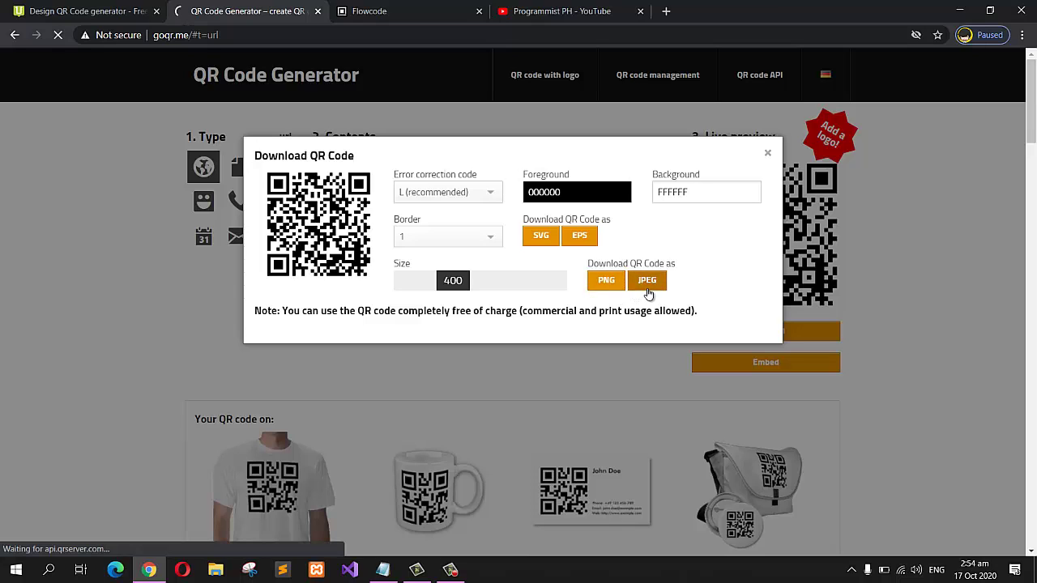
left_click(651, 293)
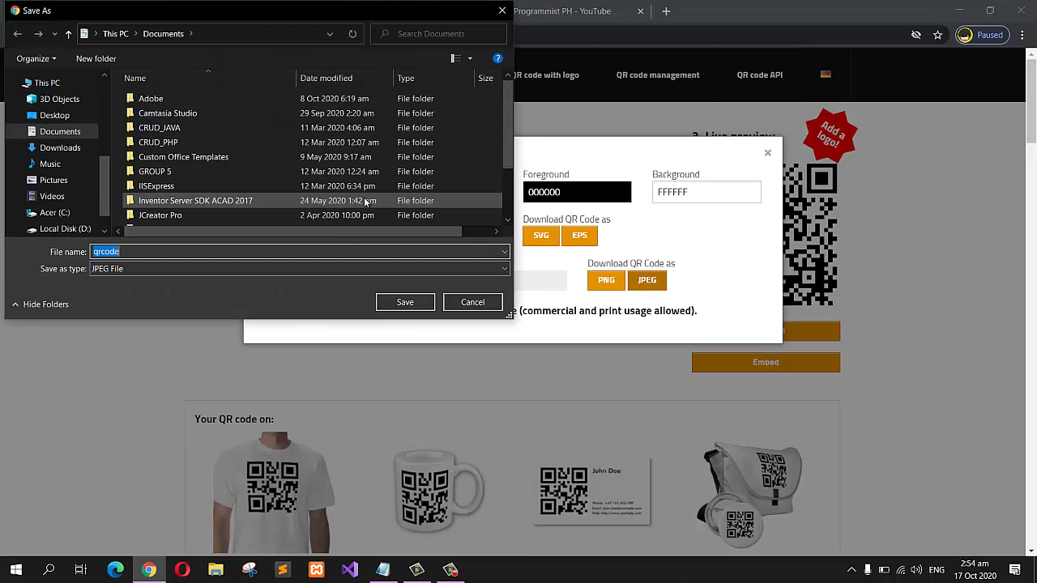
left_click(170, 255)
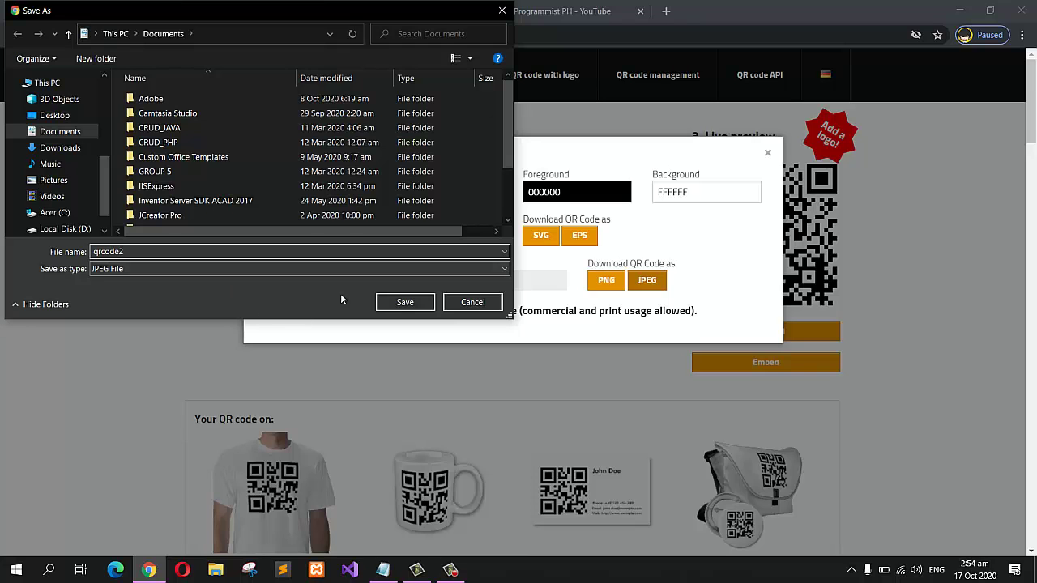
left_click(405, 302)
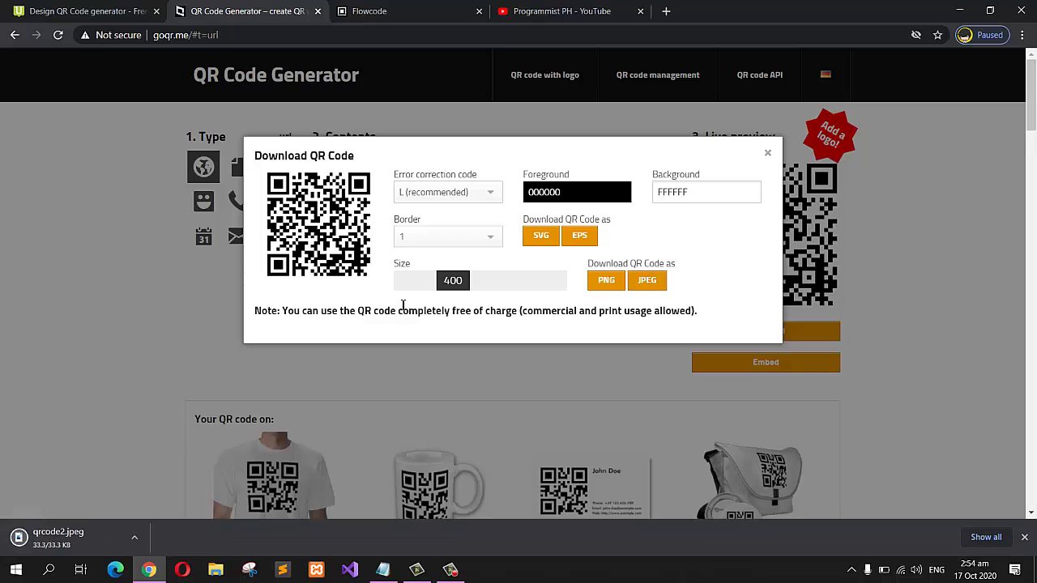
View the downloaded qrcode2.jpeg image in Photos, and close the viewer
left_click(146, 539)
left_click(159, 453)
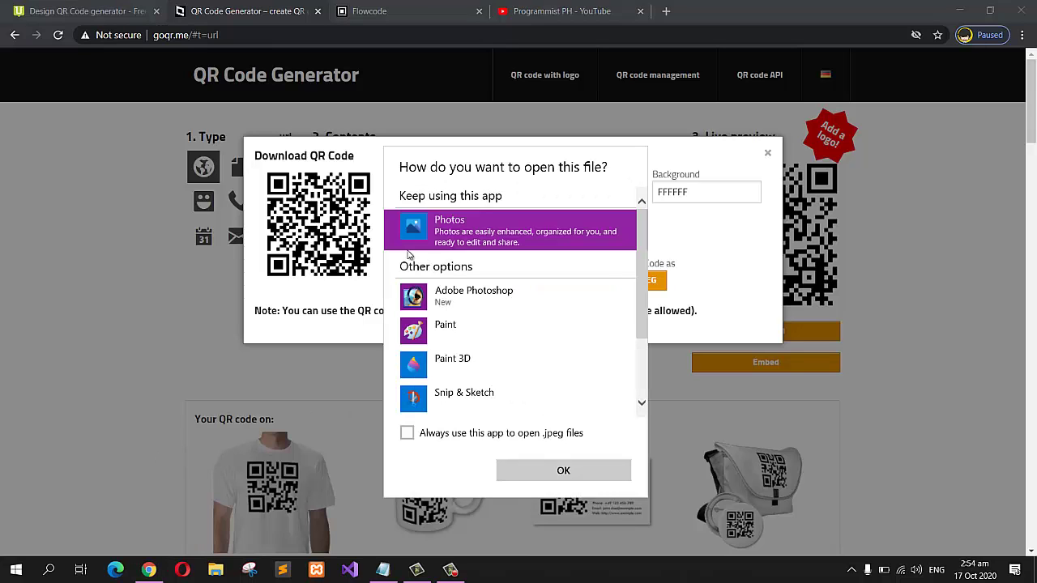
left_click(429, 239)
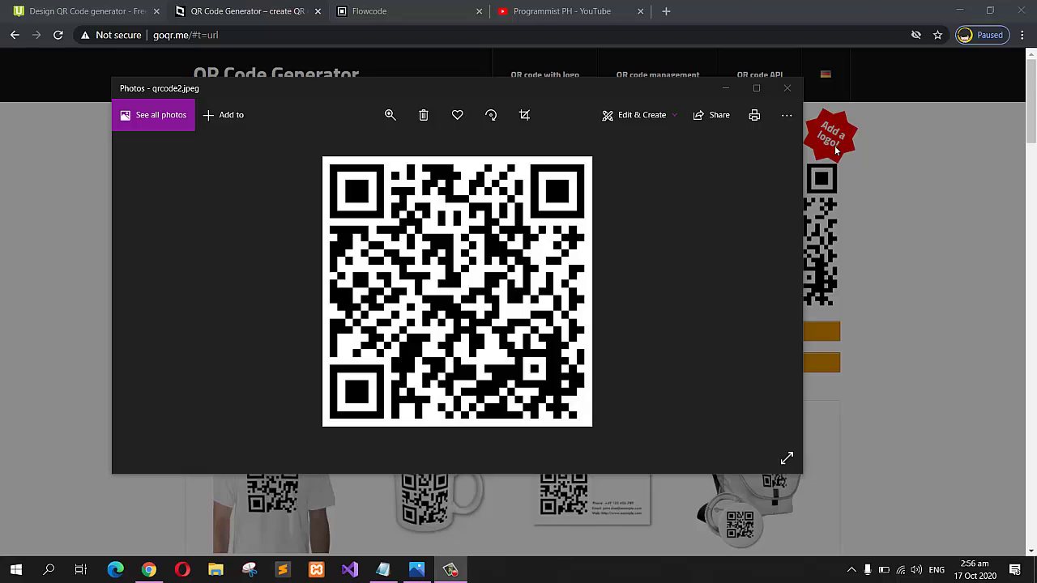
left_click(787, 88)
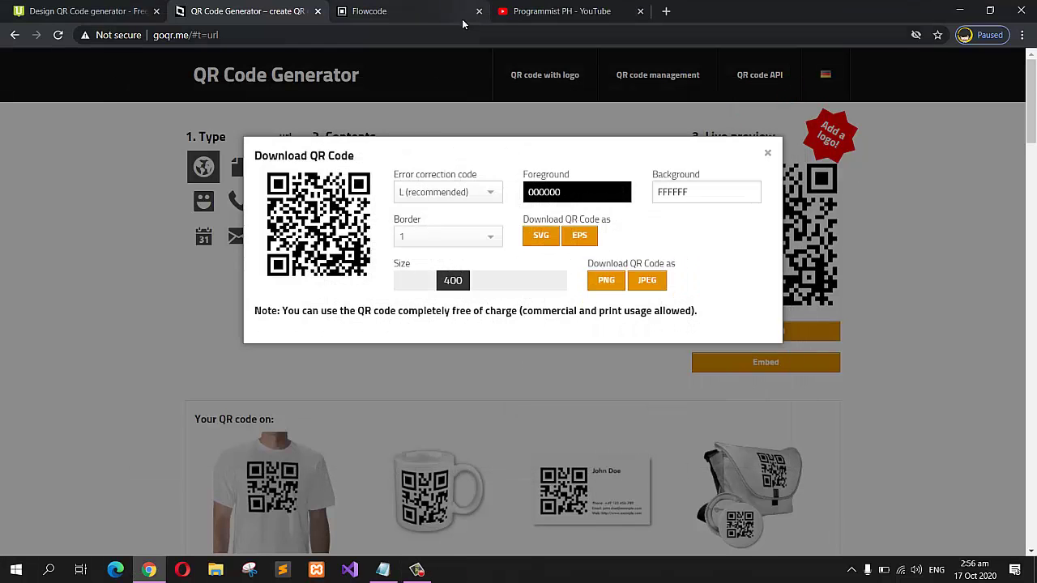
left_click(435, 9)
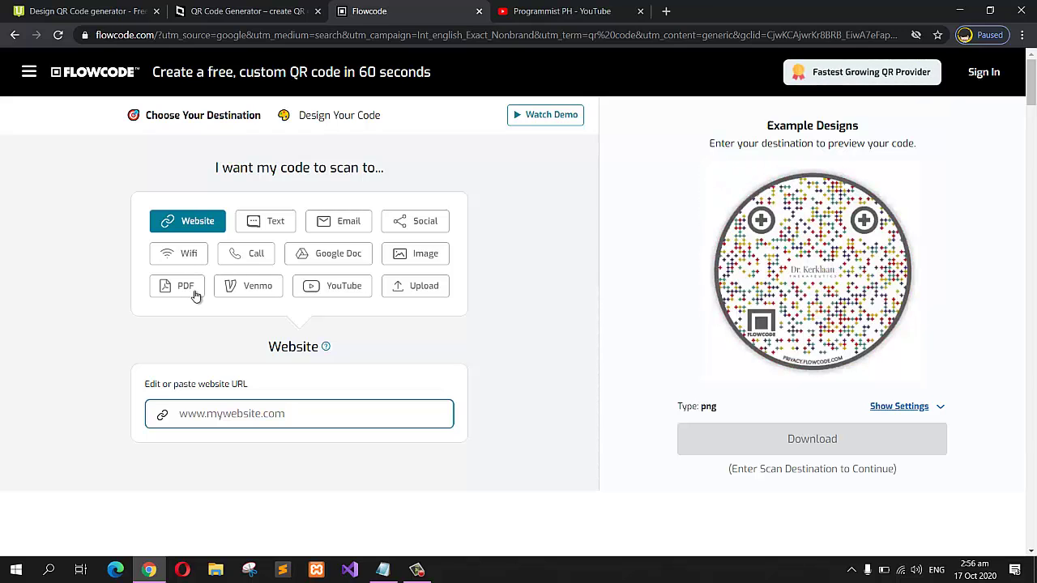
left_click(433, 226)
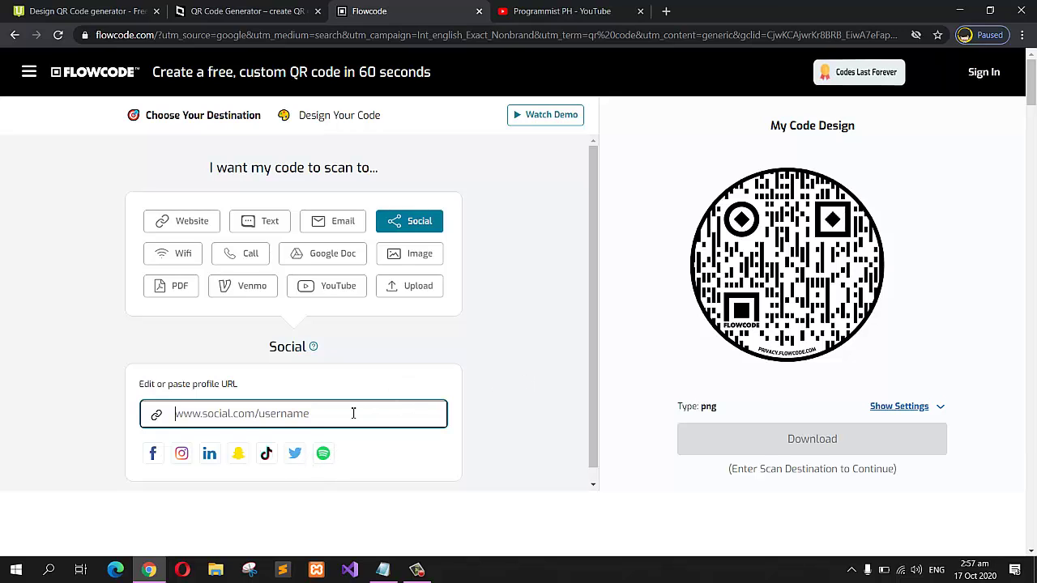
left_click(188, 226)
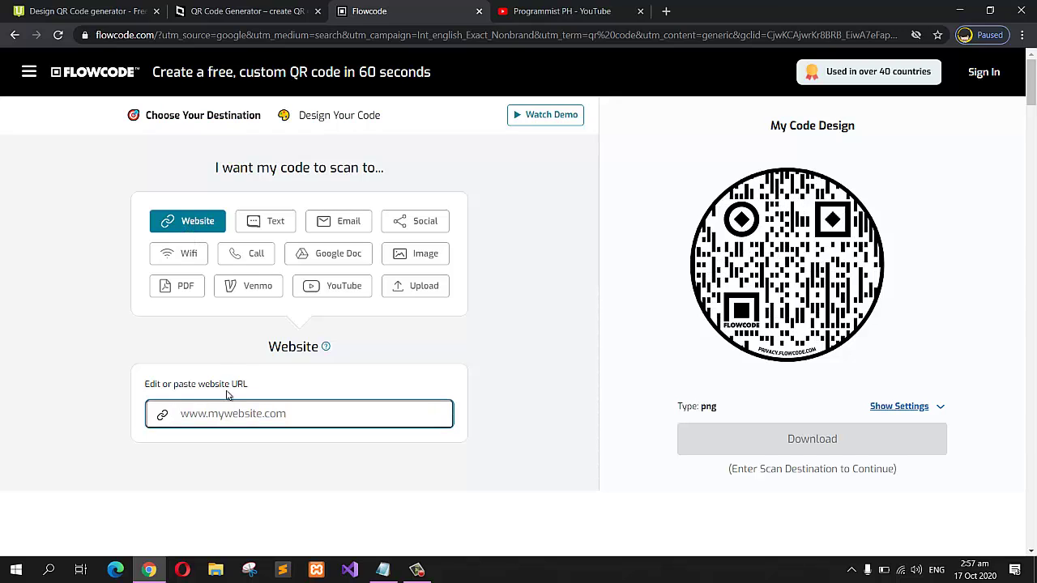
type("https://www.youtube.com/channel/UCU-9qtUvKPdft2I7S4XKMAQ")
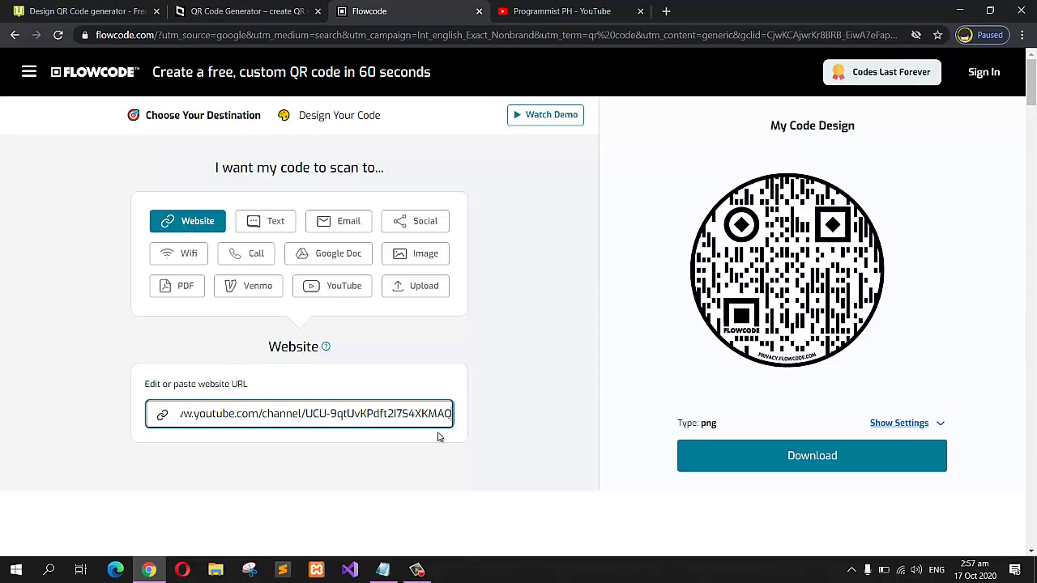
Download the Flowcode design and save it as the PNG file flowcode in the Music folder
left_click(829, 459)
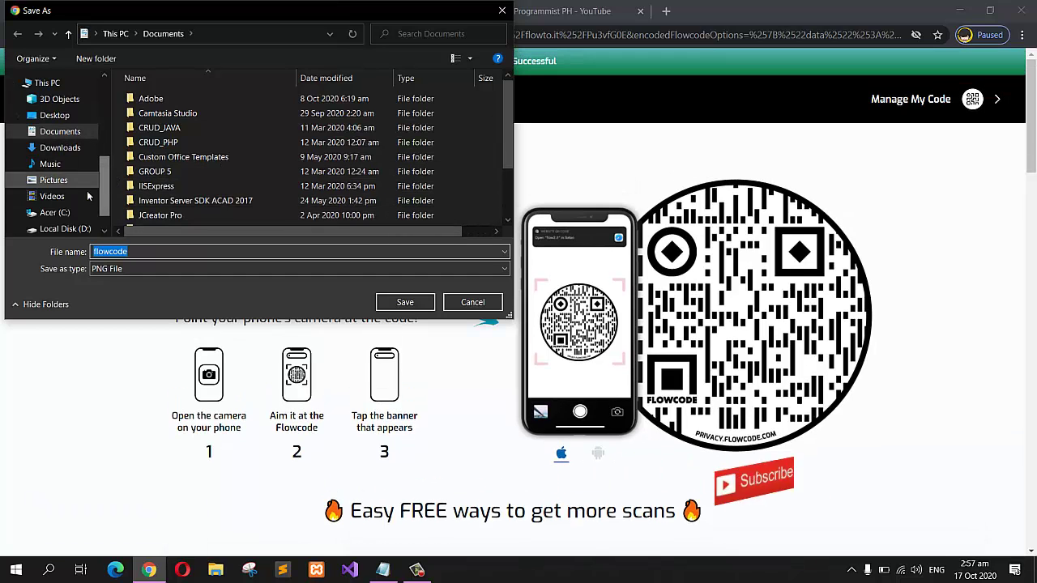
left_click(110, 168)
left_click(97, 164)
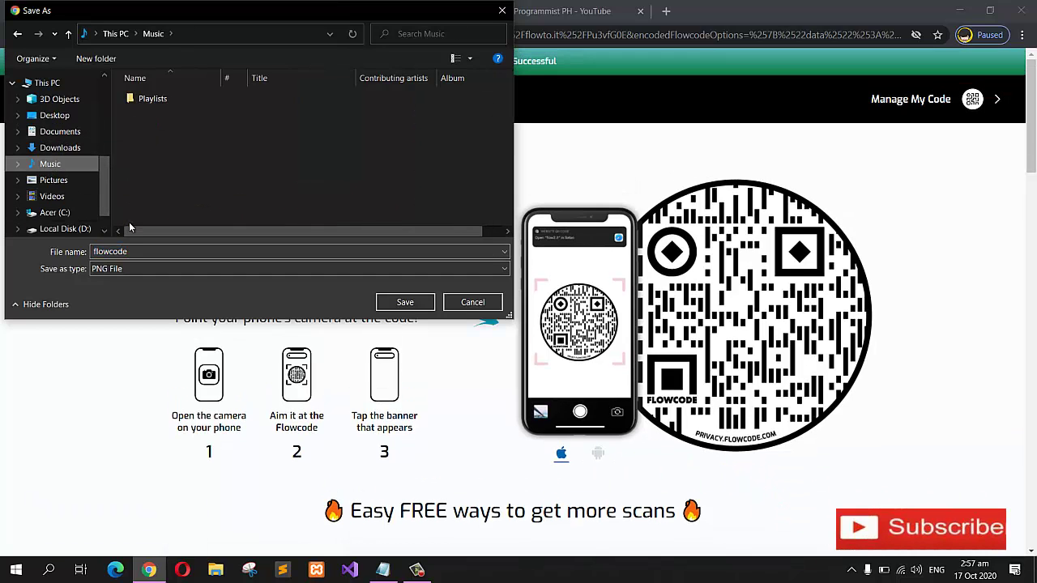
left_click(406, 302)
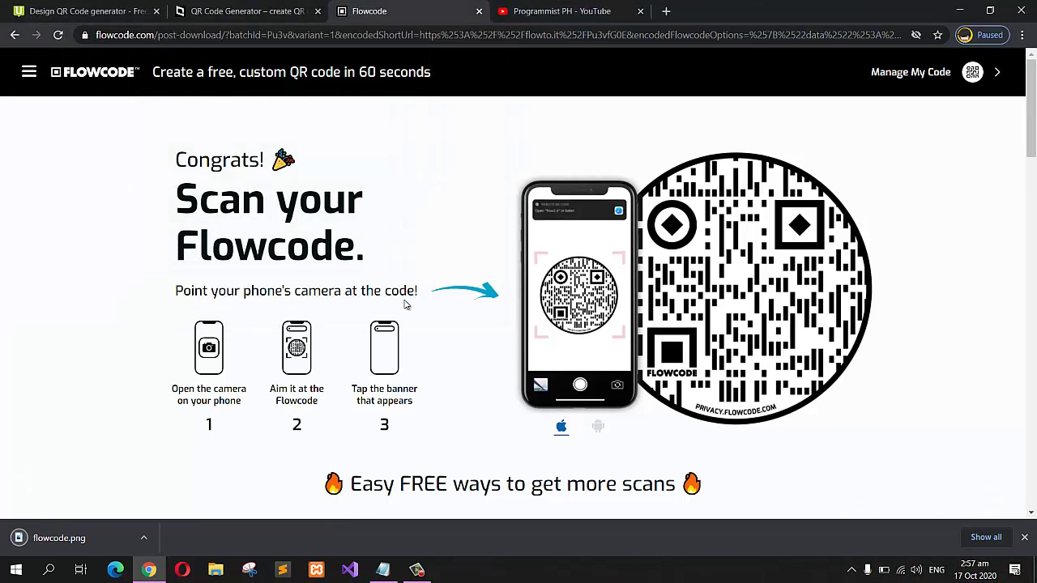
Open the downloaded flowcode.png image to view it
left_click(144, 538)
left_click(166, 452)
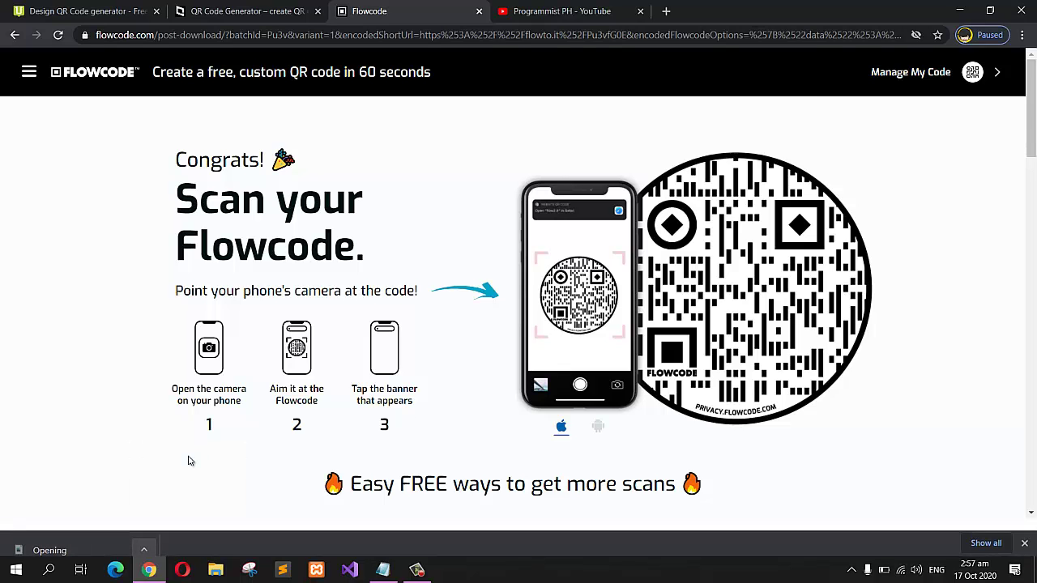